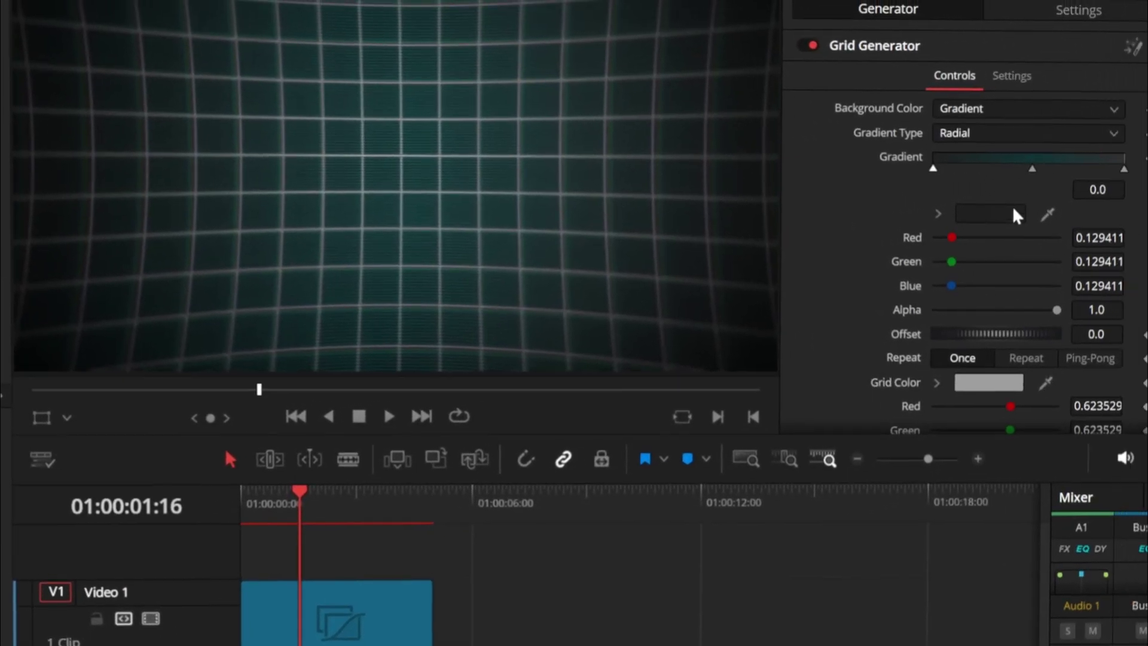
Expand the GridGenerator group in the Fusion node graph and wire its output into MediaOut1.
{"action": "left_click", "coordinate": [986, 211]}
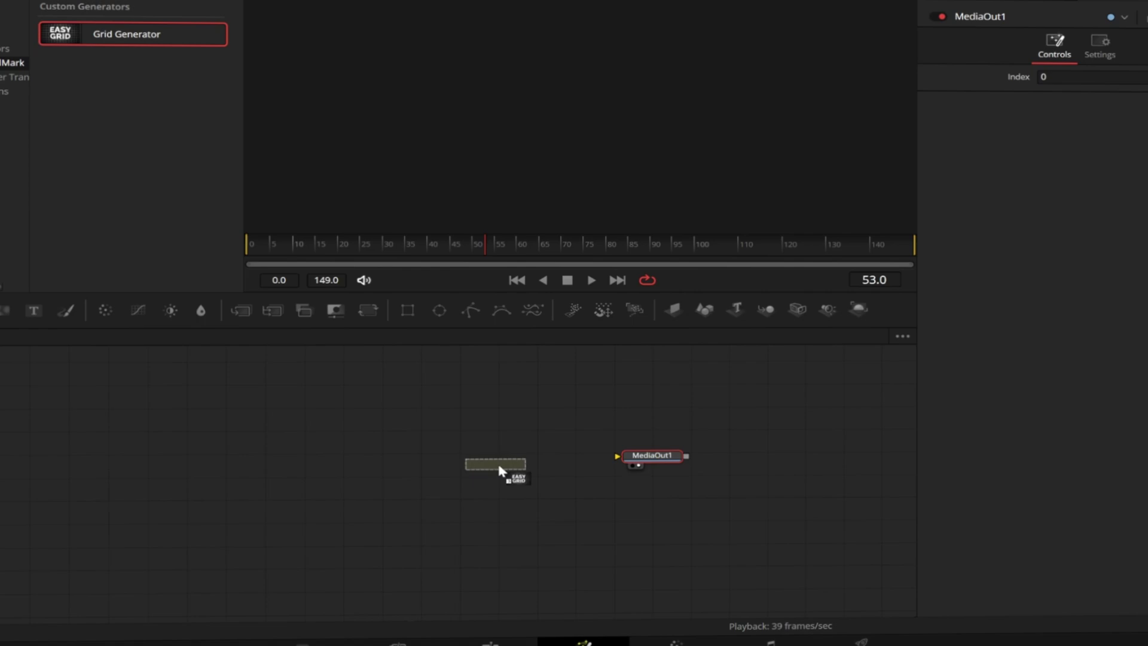
{"action": "double_click", "coordinate": [515, 462]}
{"action": "left_click_drag", "start_coordinate": [553, 452], "coordinate": [627, 443]}
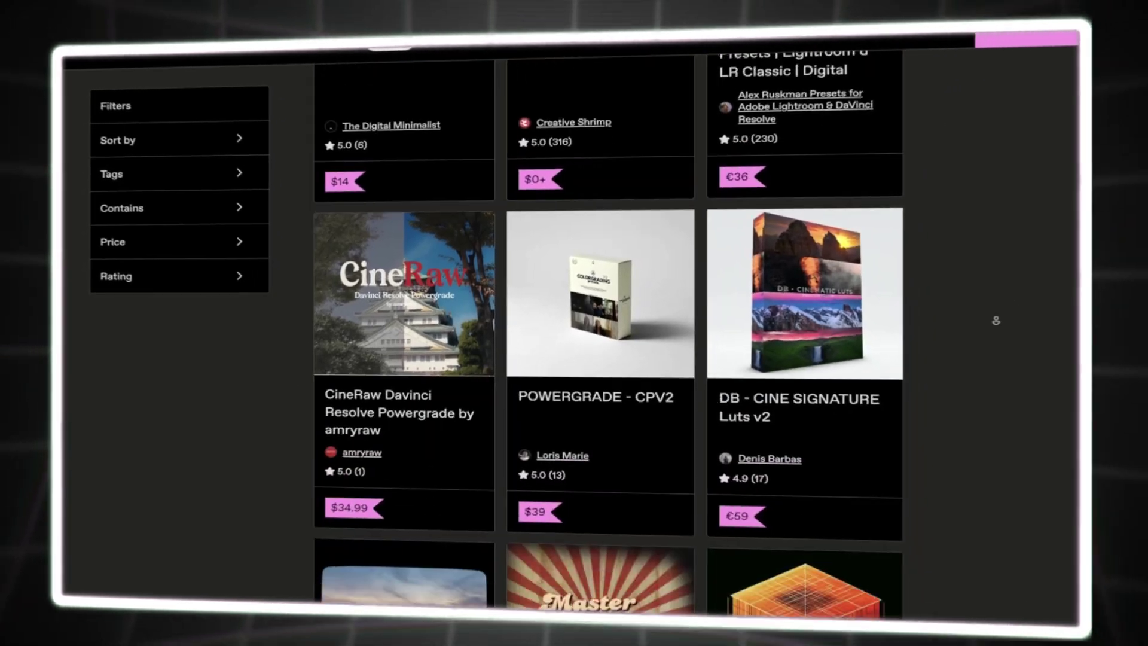
Scroll the Grid Generator Preset page and select the GridGenerator.drfx bundle.
{"action": "scroll", "coordinate": [996, 320], "scroll_direction": "down", "scroll_amount": 15}
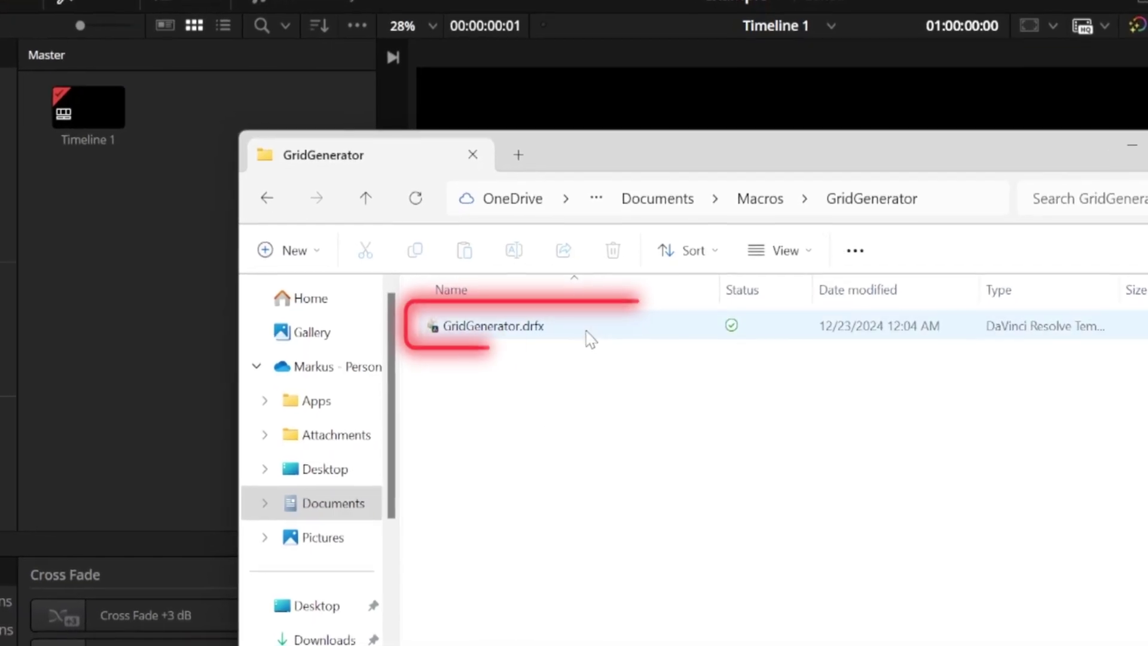
{"action": "left_click", "coordinate": [586, 330]}
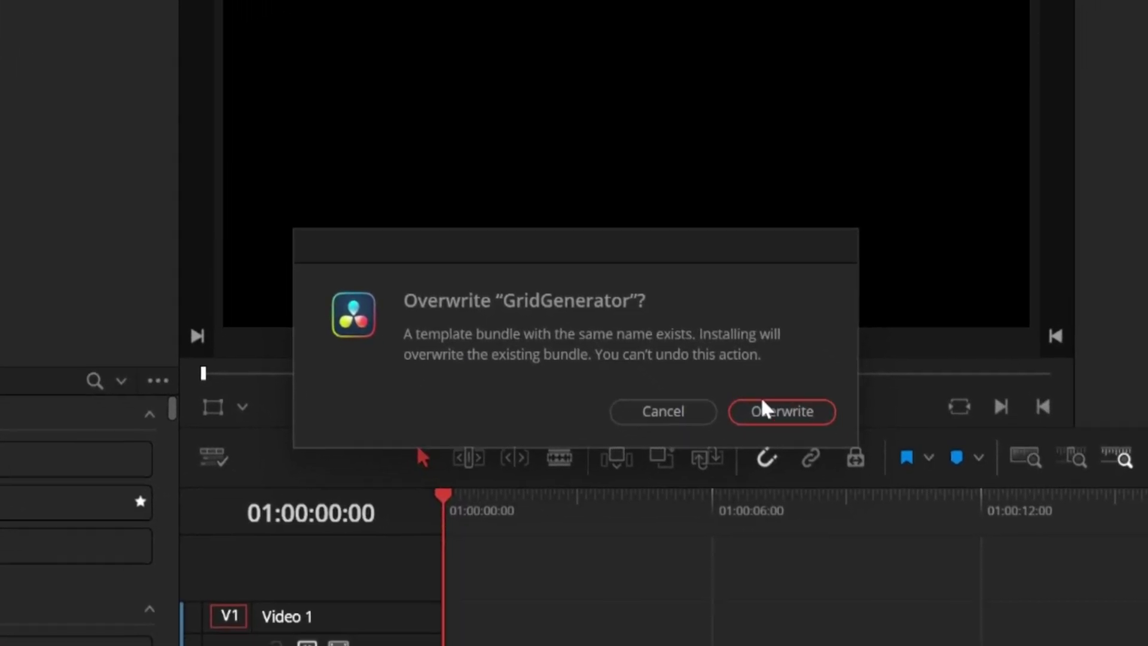
Overwrite the existing GridGenerator bundle and drag Grid Generator from Toolbox > Generators toward V1.
{"action": "left_click", "coordinate": [818, 448]}
{"action": "left_click", "coordinate": [183, 33]}
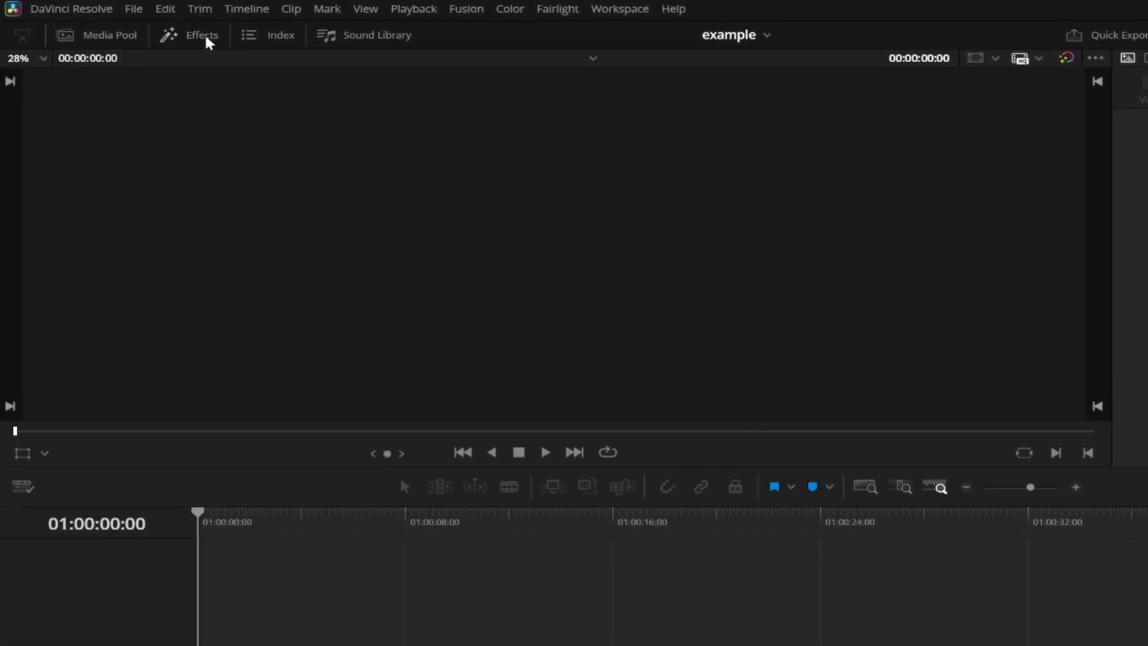
{"action": "left_click", "coordinate": [186, 35]}
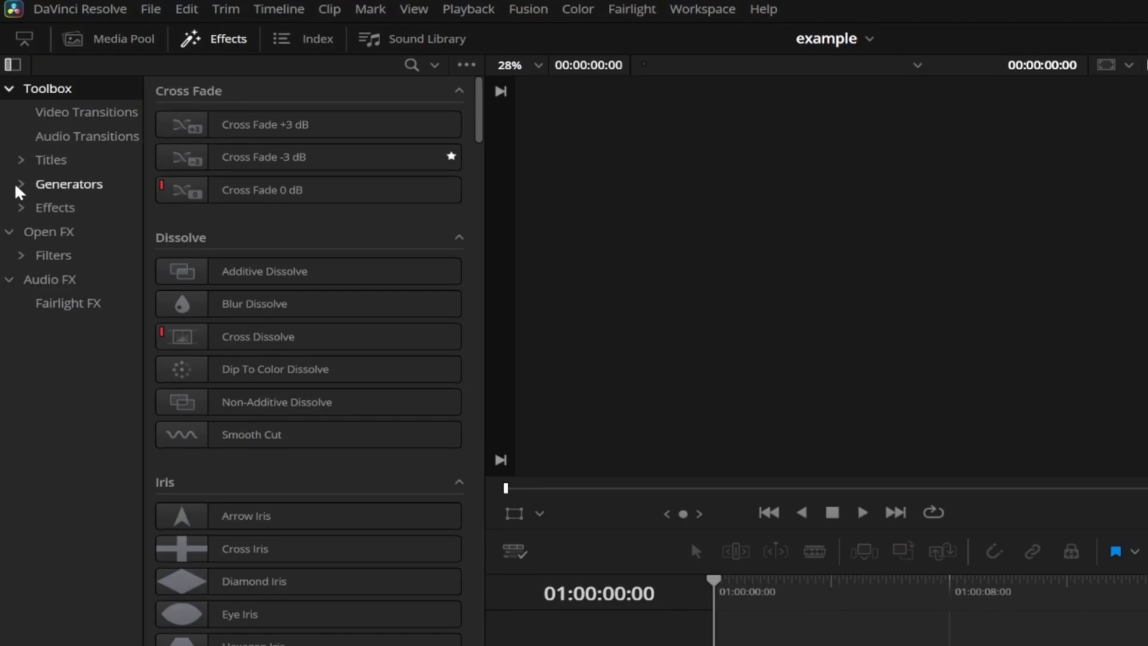
{"action": "left_click_drag", "start_coordinate": [272, 127], "coordinate": [756, 541]}
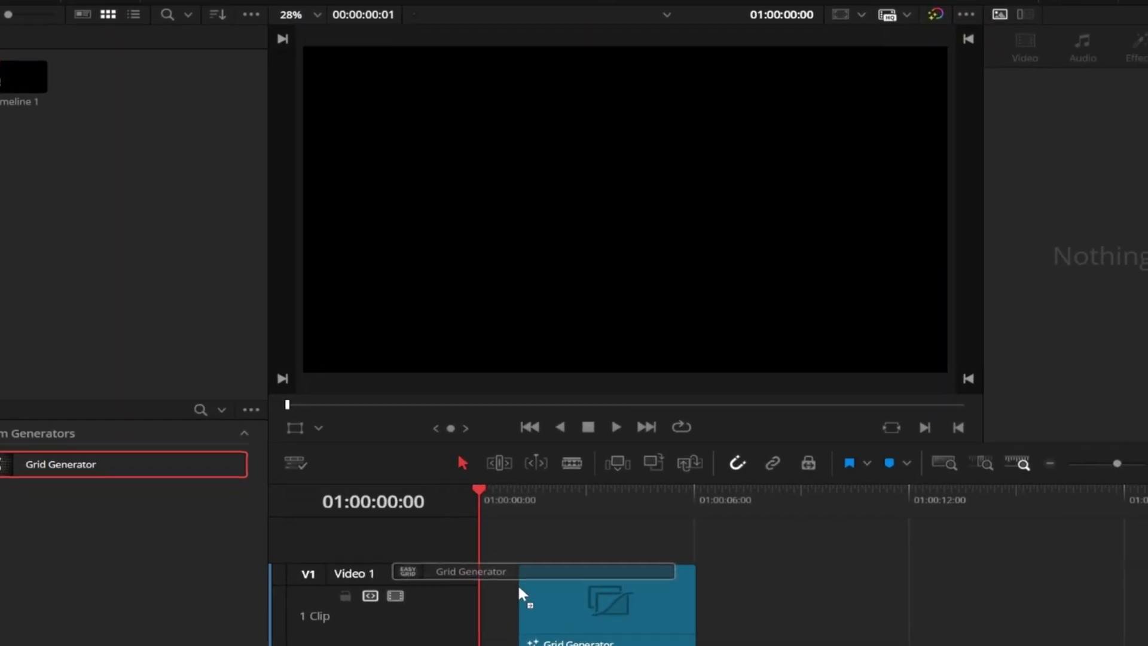
Drop the Grid Generator clip on V1 and make the gradient's right-end colour stop purple.
{"action": "left_click_drag", "start_coordinate": [517, 582], "coordinate": [481, 583]}
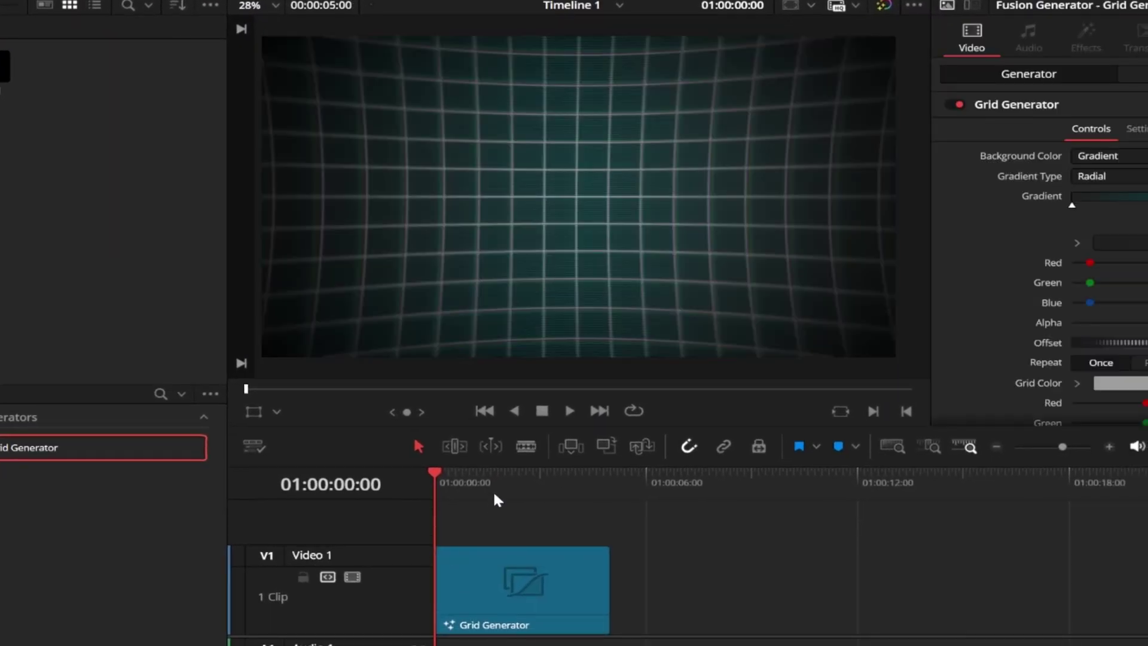
{"action": "left_click", "coordinate": [1089, 246]}
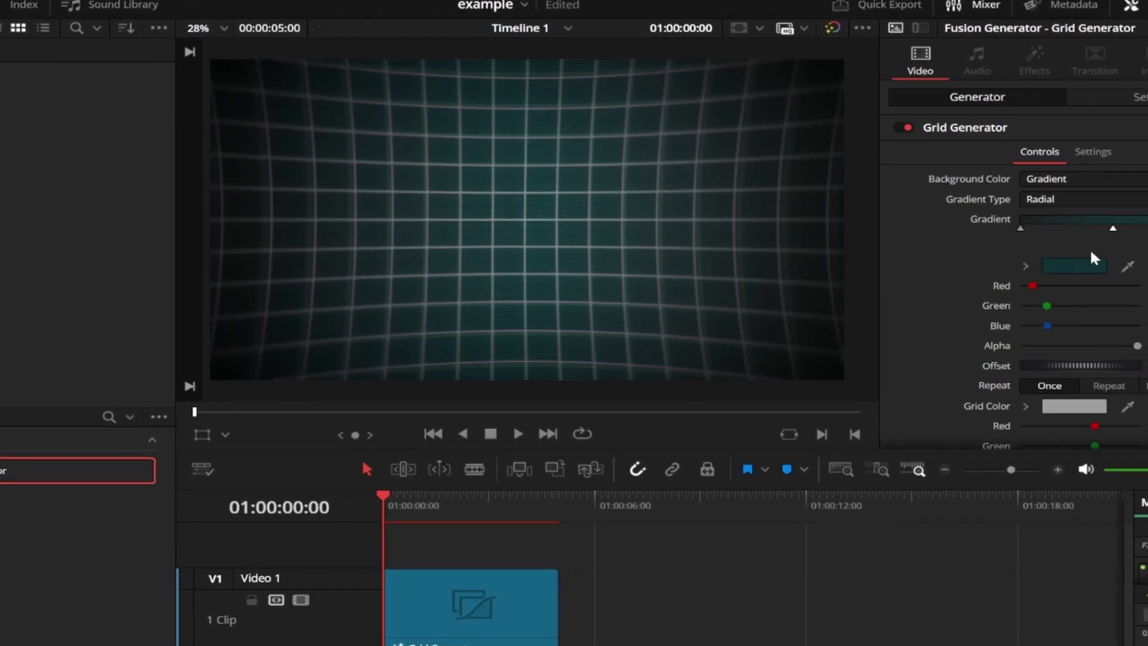
{"action": "left_click", "coordinate": [1064, 279]}
{"action": "left_click_drag", "start_coordinate": [533, 299], "coordinate": [422, 312]}
{"action": "left_click", "coordinate": [579, 576]}
Nudge Grid Zoom to 1.169 and Grid Yaw to 0.039 in the Inspector.
{"action": "scroll", "coordinate": [969, 322], "scroll_direction": "down", "scroll_amount": 4}
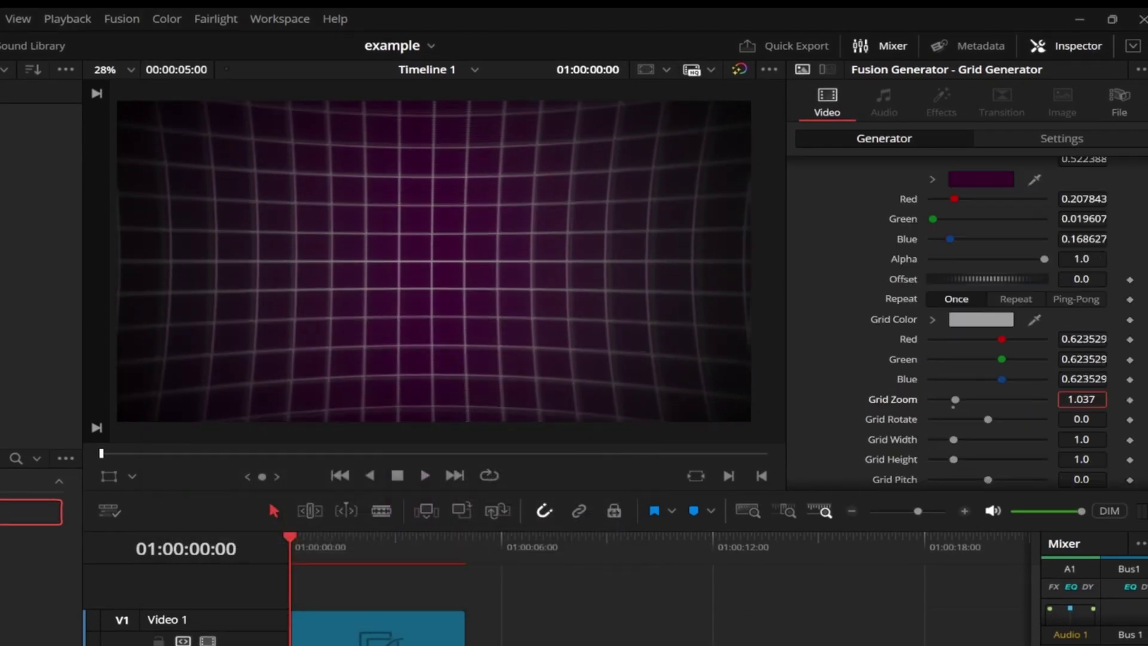
{"action": "left_click_drag", "start_coordinate": [1081, 399], "coordinate": [1086, 398]}
{"action": "scroll", "coordinate": [968, 359], "scroll_direction": "down", "scroll_amount": 3}
{"action": "left_click_drag", "start_coordinate": [1079, 402], "coordinate": [1092, 402]}
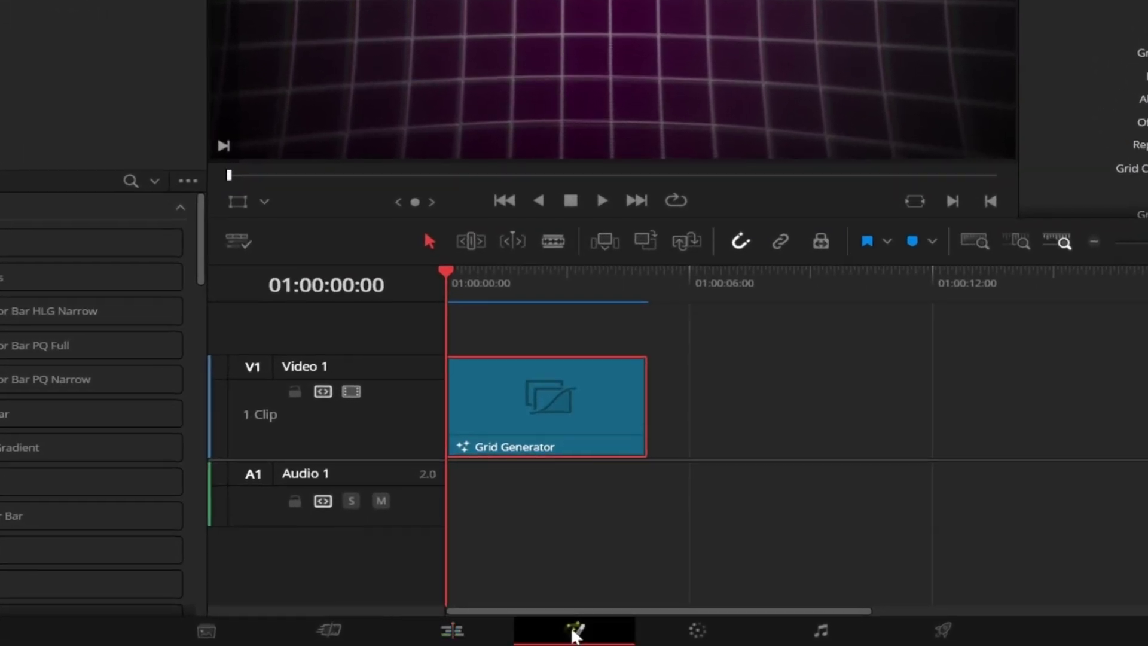
Open the clip's Fusion composition and expand the GridGenerator group to show Background1 through Transform1.
{"action": "left_click", "coordinate": [575, 631]}
{"action": "double_click", "coordinate": [507, 338]}
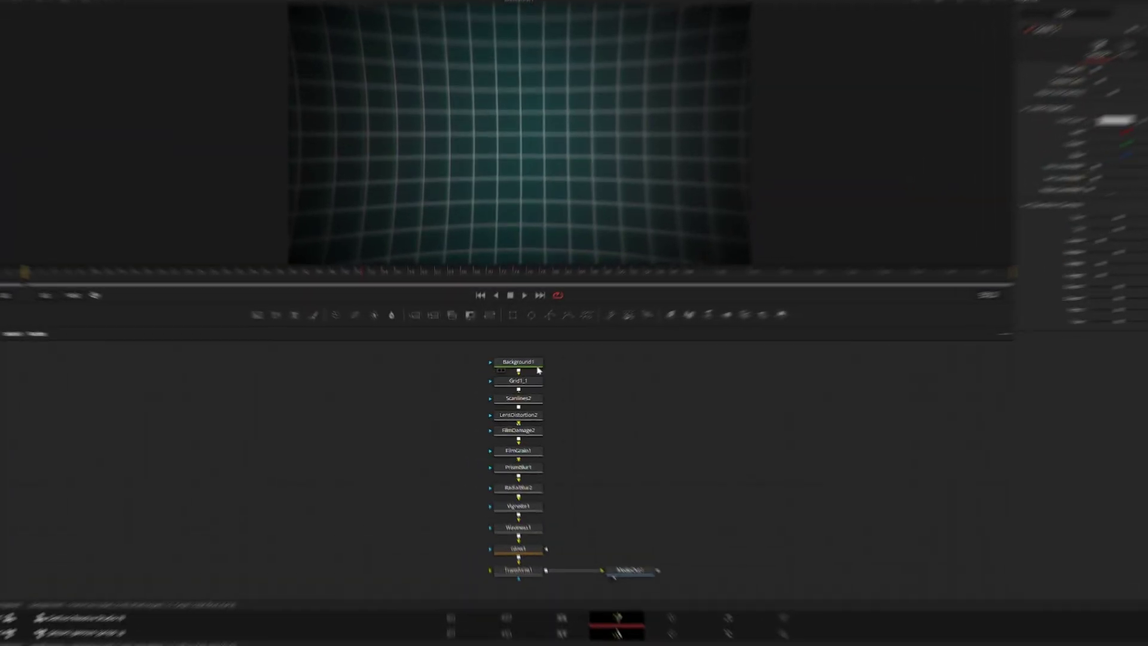
Select Scanlines2 through Glow1, then turn the middle gradient stop from teal to purple.
{"action": "left_click_drag", "start_coordinate": [557, 392], "coordinate": [565, 610]}
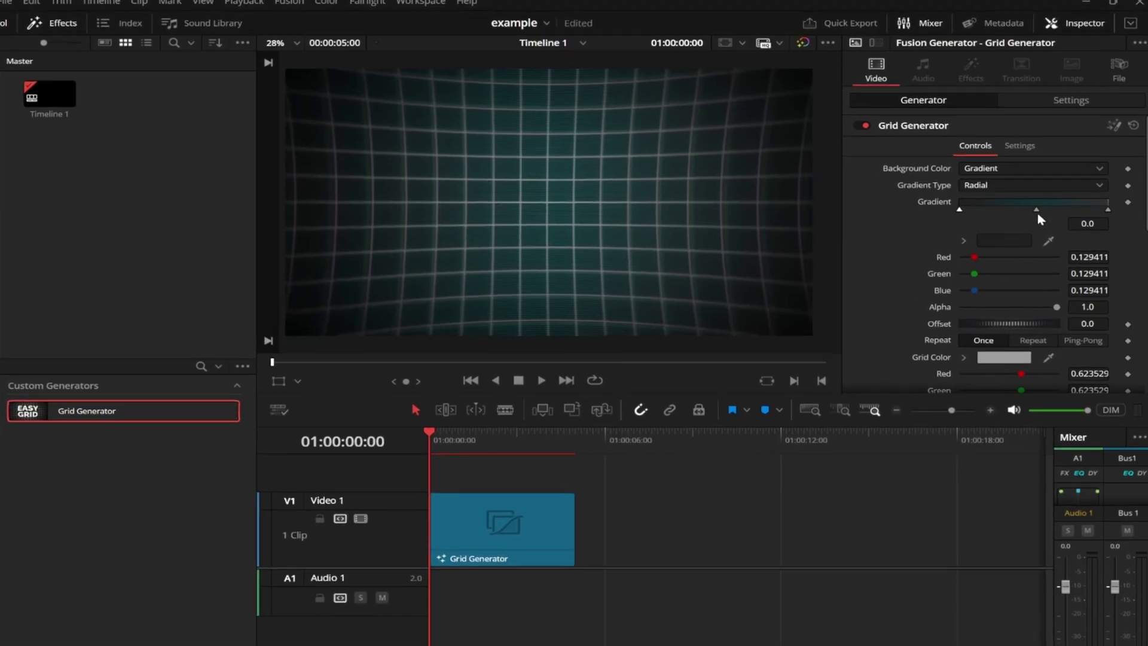
{"action": "left_click", "coordinate": [1037, 205]}
{"action": "left_click", "coordinate": [1004, 236]}
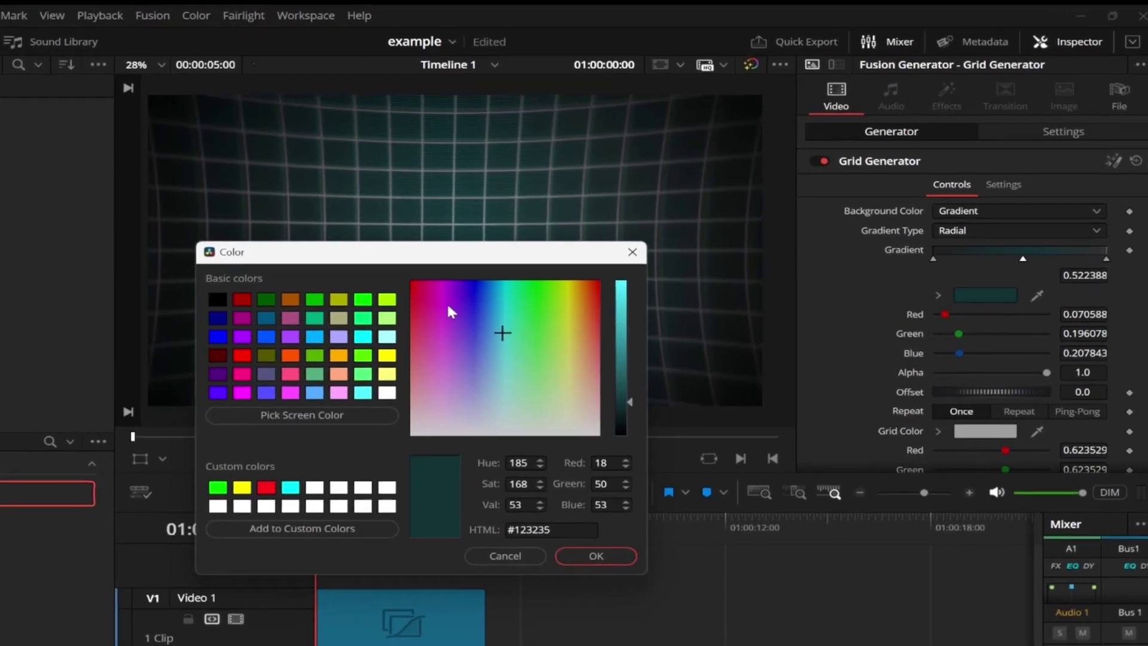
{"action": "left_click_drag", "start_coordinate": [464, 288], "coordinate": [459, 284]}
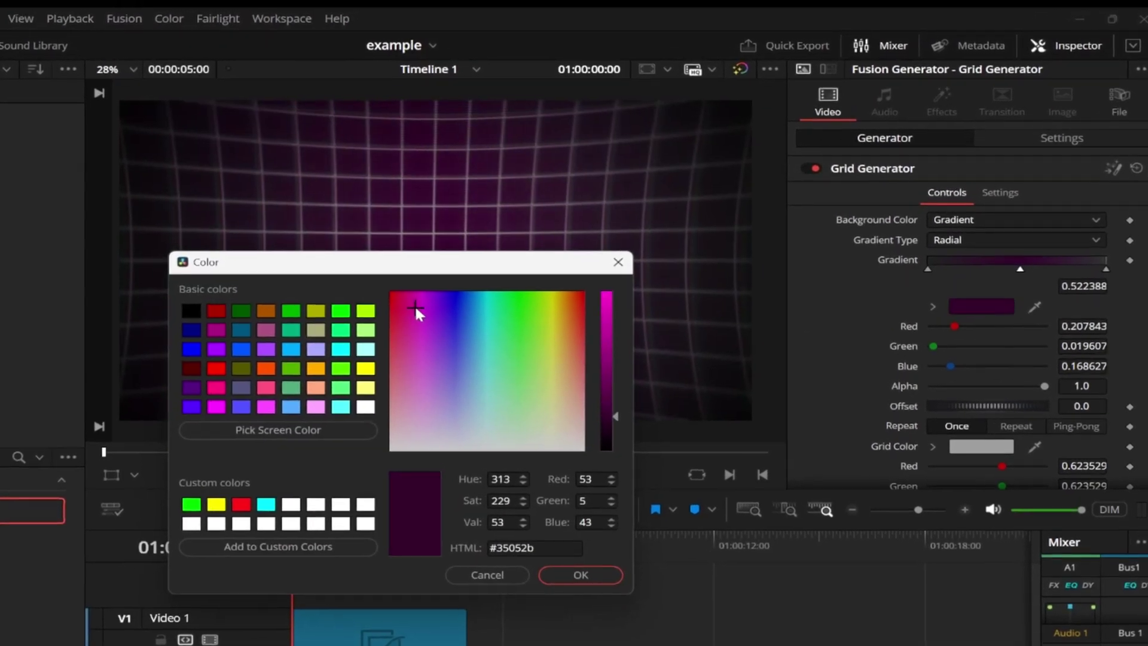
{"action": "left_click", "coordinate": [580, 576]}
{"action": "scroll", "coordinate": [914, 406], "scroll_direction": "down", "scroll_amount": 1}
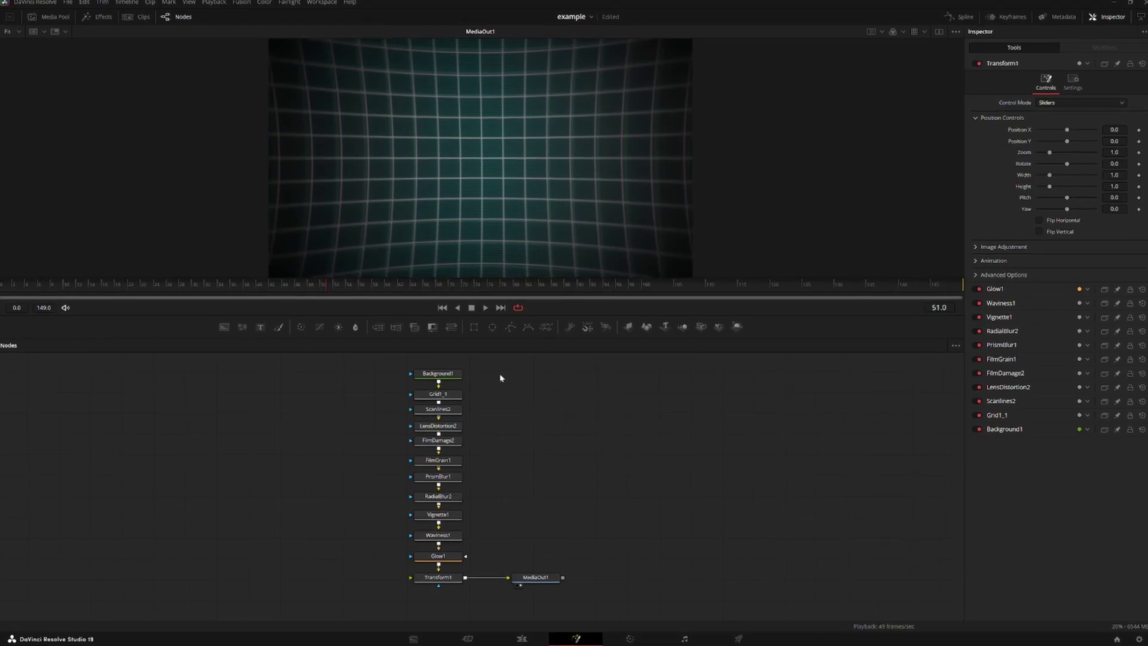
Choose Macro > Create Macro from Transform1's context menu for the selected nodes.
{"action": "left_click", "coordinate": [452, 585]}
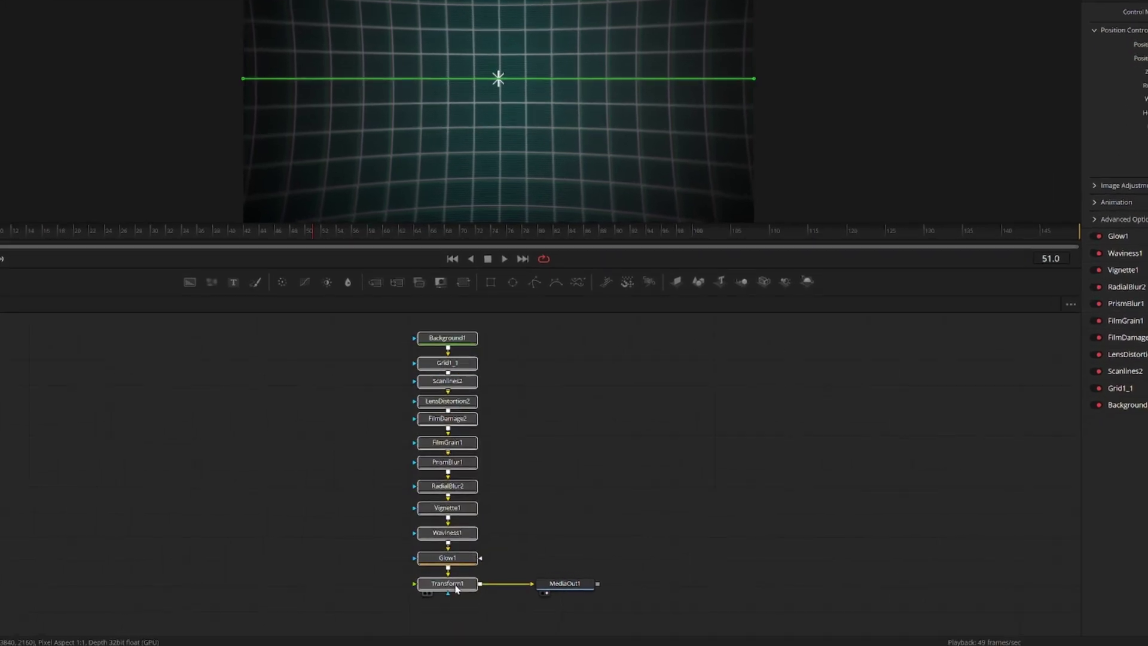
{"action": "right_click", "coordinate": [465, 592]}
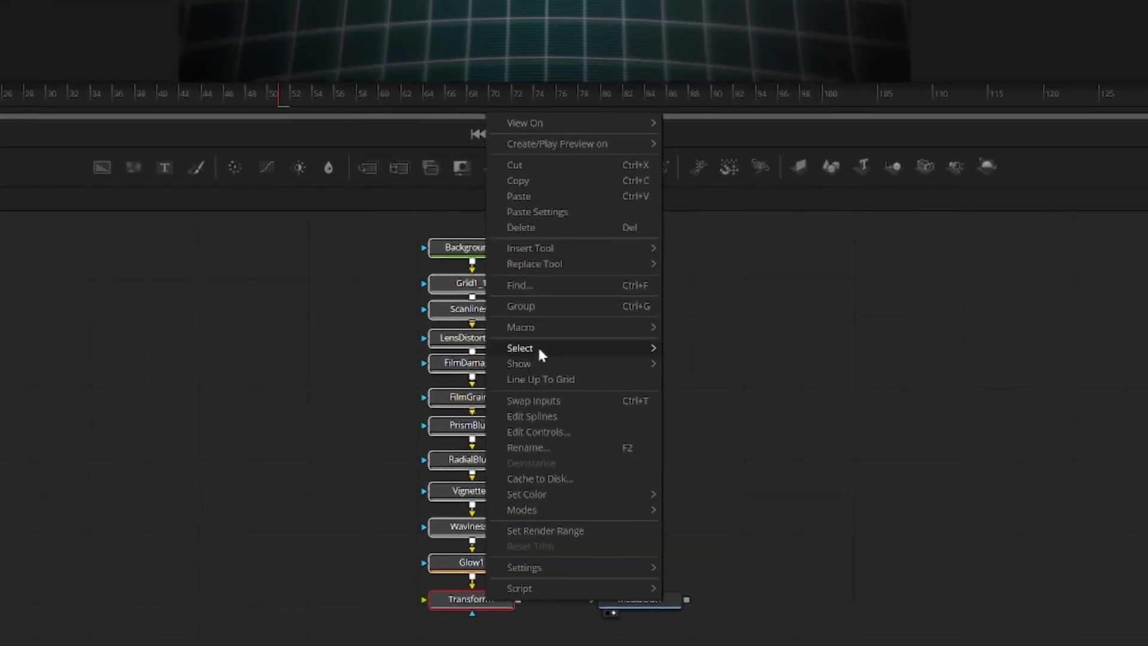
{"action": "mouse_move", "coordinate": [509, 383]}
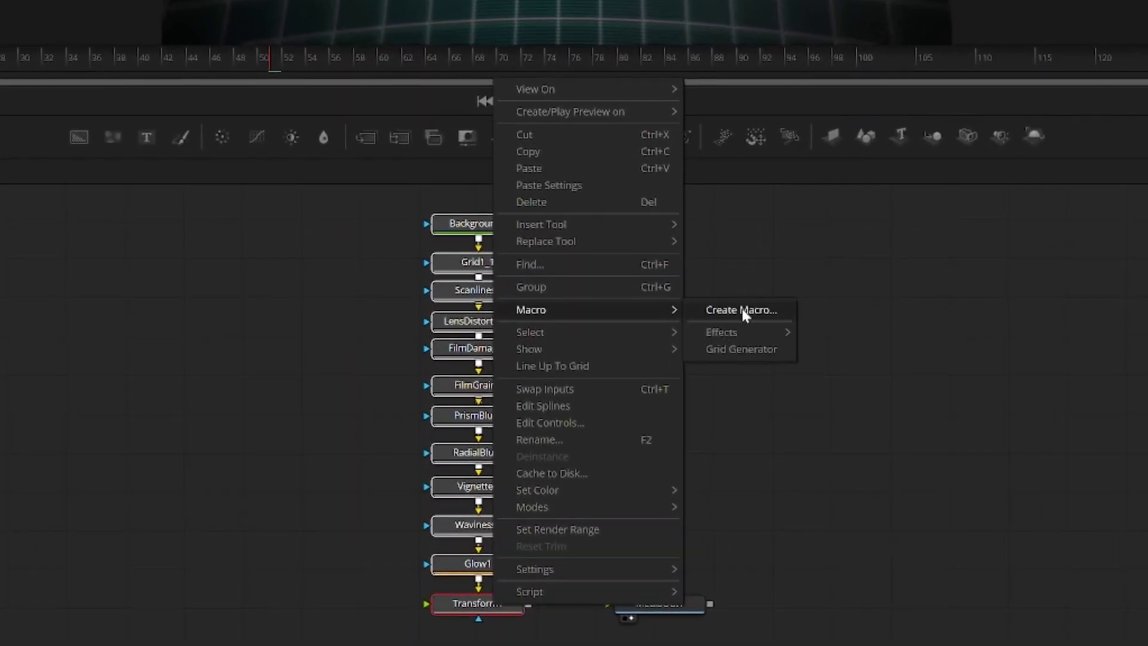
{"action": "left_click", "coordinate": [743, 310]}
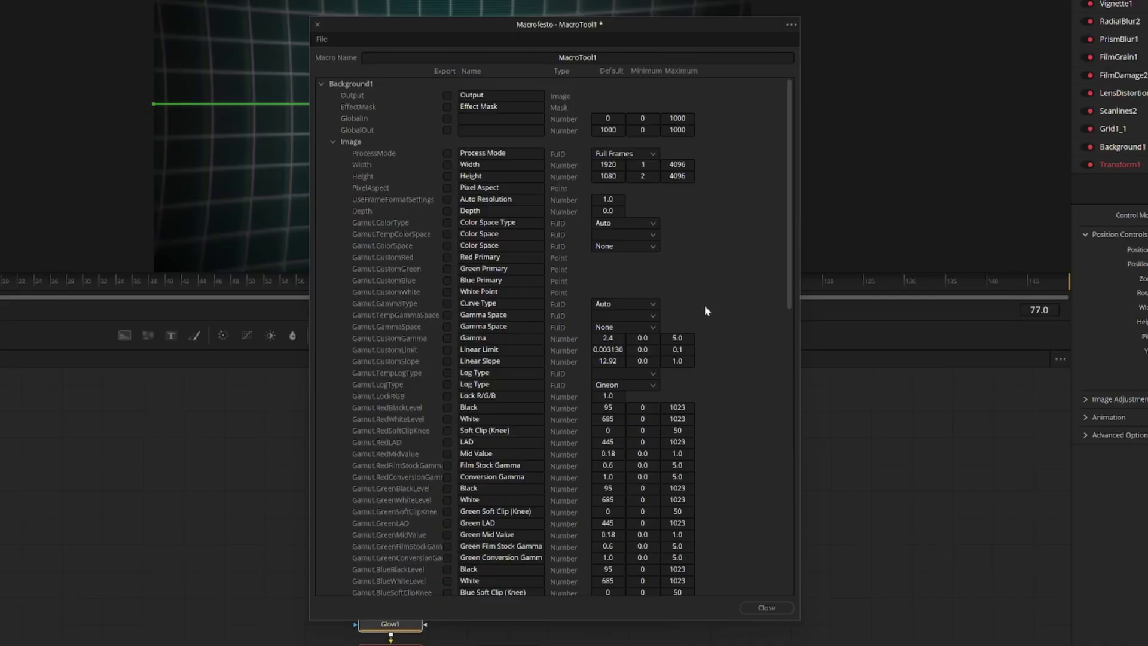
Rename the macro from MacroTool1 to 'Grid Generator'.
{"action": "double_click", "coordinate": [641, 58]}
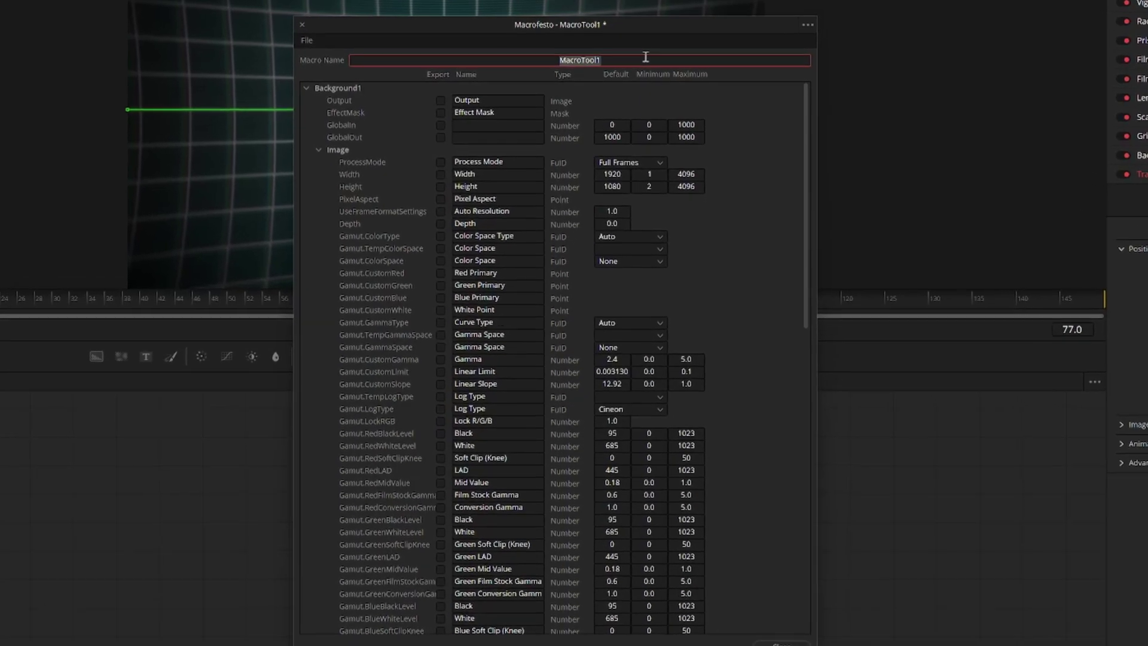
{"action": "type", "text": "Grid Genera"}
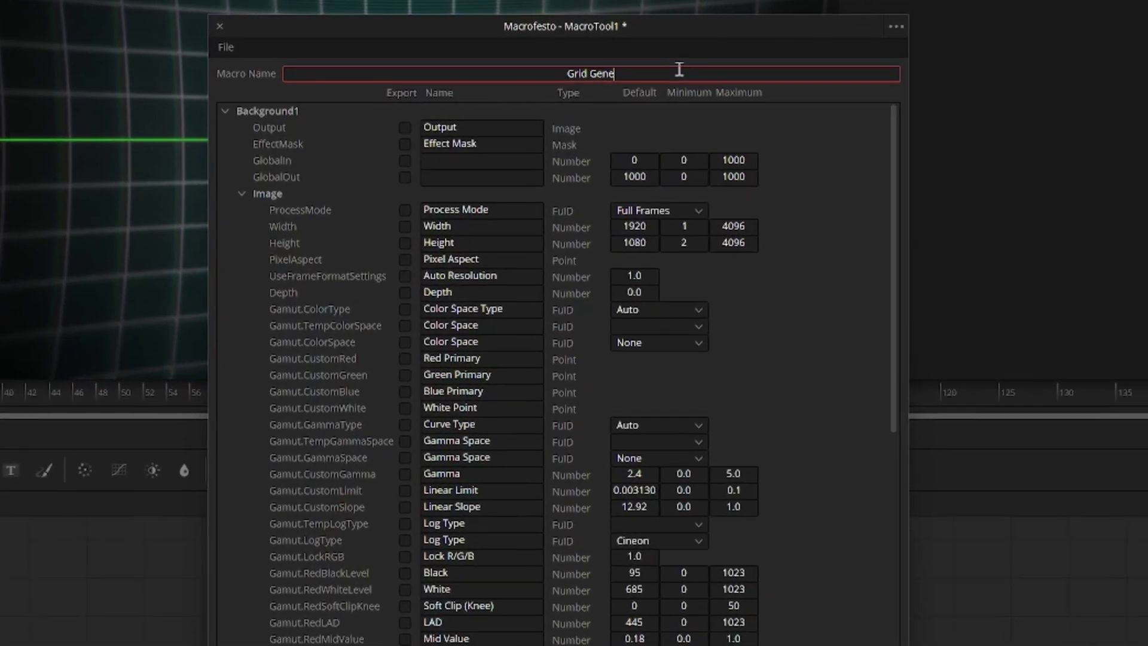
{"action": "type", "text": "tor"}
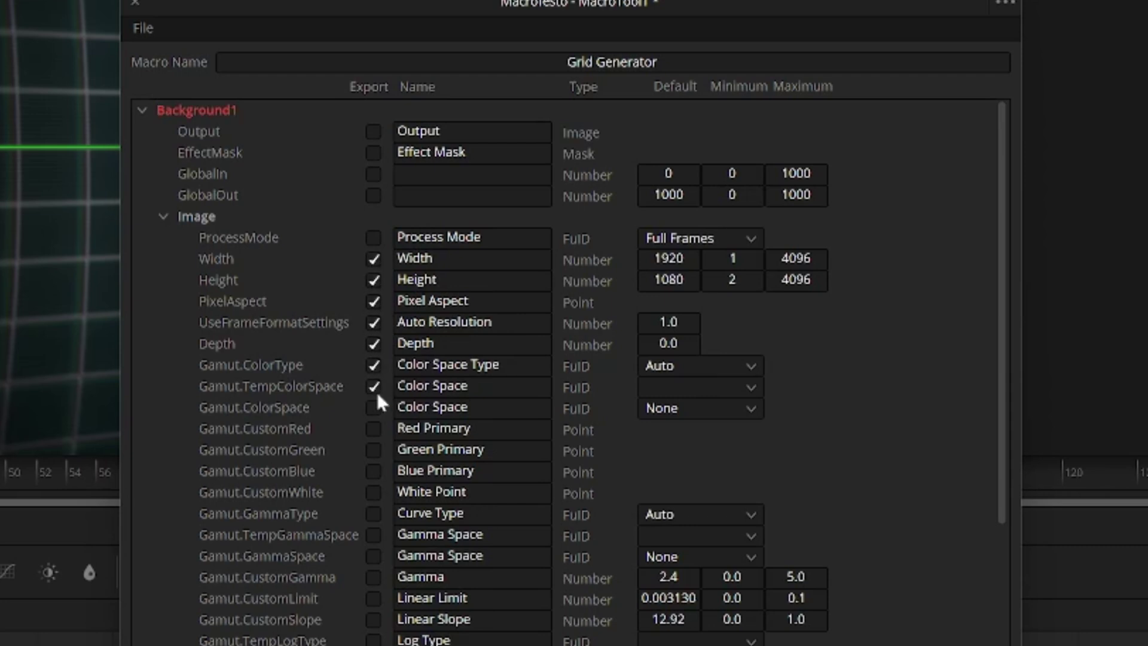
Unexport Width and export Type, the top-left, top-right and bottom-left colour channels, and Gradient.
{"action": "left_click", "coordinate": [374, 263]}
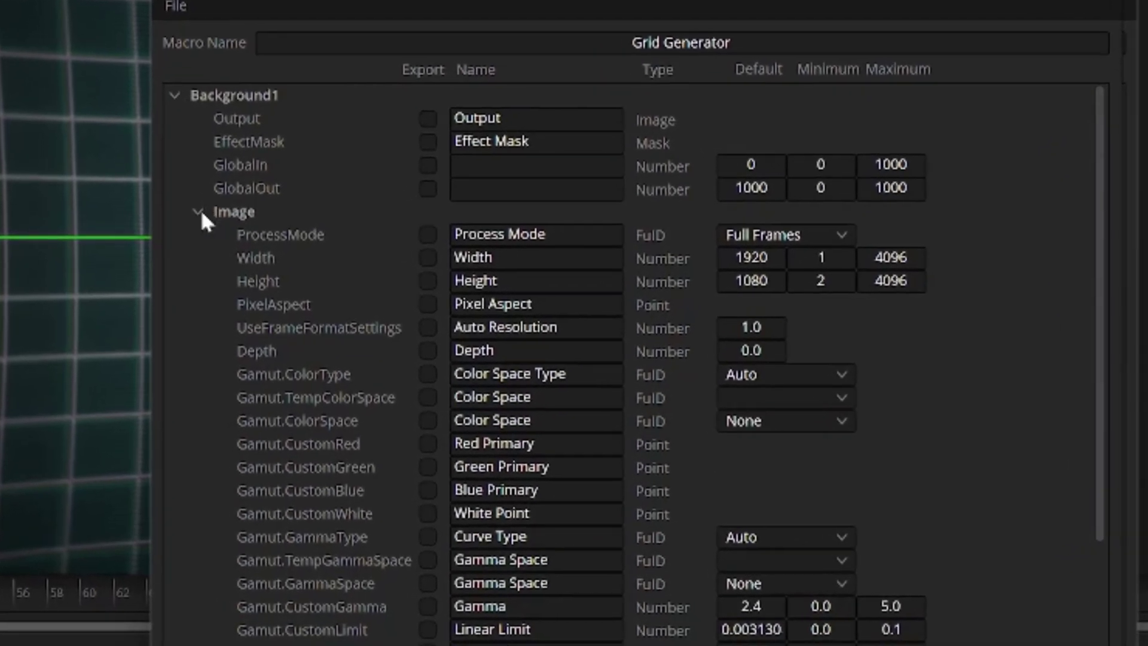
{"action": "left_click", "coordinate": [181, 248]}
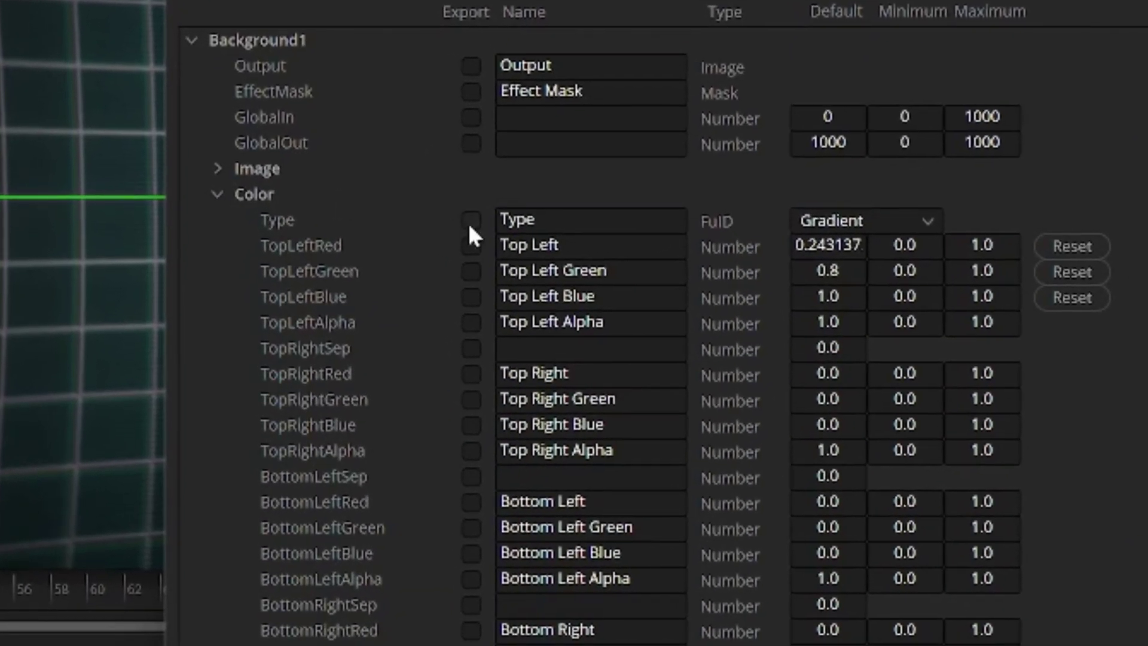
{"action": "left_click", "coordinate": [471, 221]}
{"action": "left_click", "coordinate": [471, 245]}
{"action": "left_click", "coordinate": [471, 272]}
{"action": "left_click", "coordinate": [471, 297]}
{"action": "left_click", "coordinate": [471, 322]}
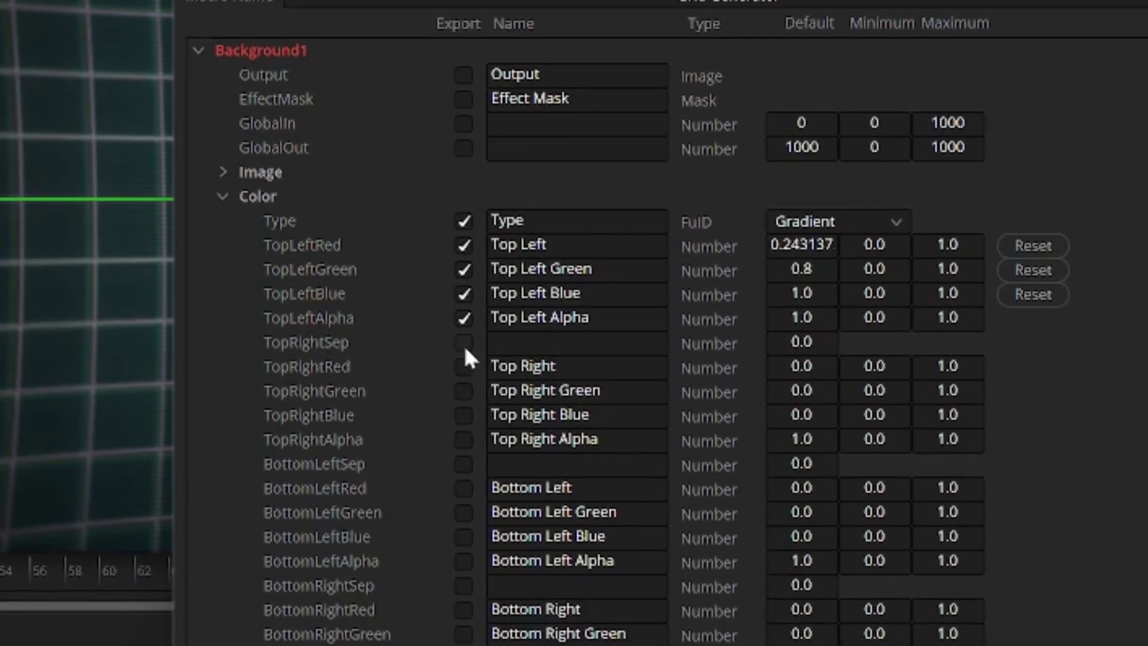
{"action": "left_click", "coordinate": [464, 343]}
{"action": "left_click", "coordinate": [464, 366]}
{"action": "left_click", "coordinate": [463, 391]}
{"action": "left_click", "coordinate": [464, 416]}
{"action": "left_click", "coordinate": [463, 439]}
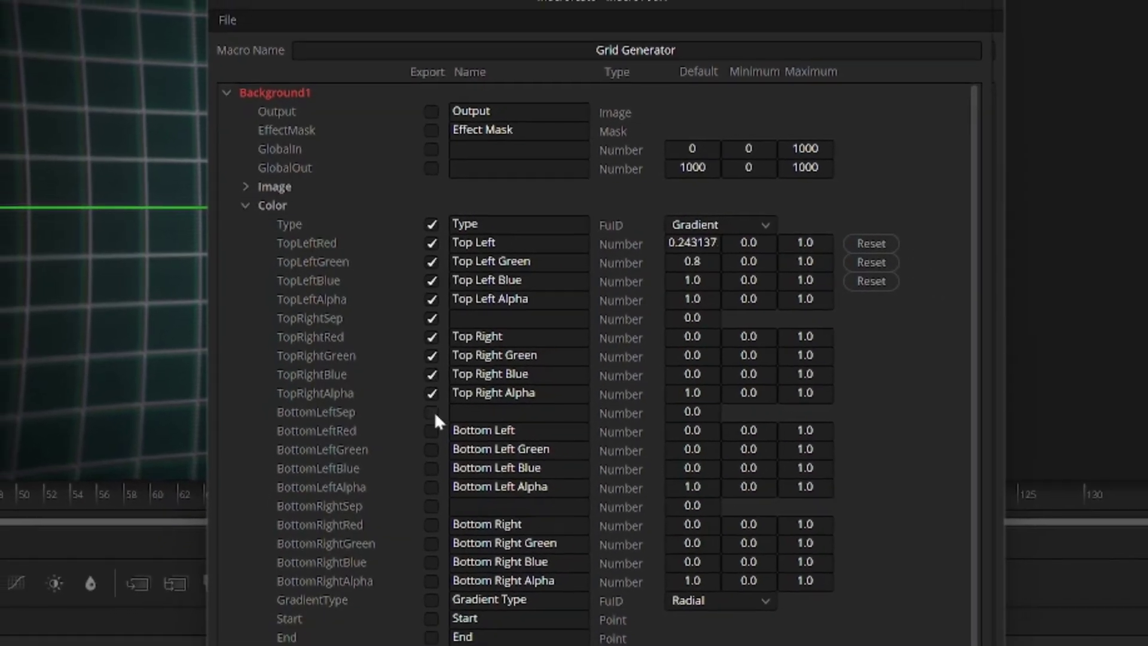
{"action": "left_click", "coordinate": [431, 412]}
{"action": "left_click", "coordinate": [431, 431]}
{"action": "left_click", "coordinate": [431, 449]}
{"action": "left_click", "coordinate": [431, 468]}
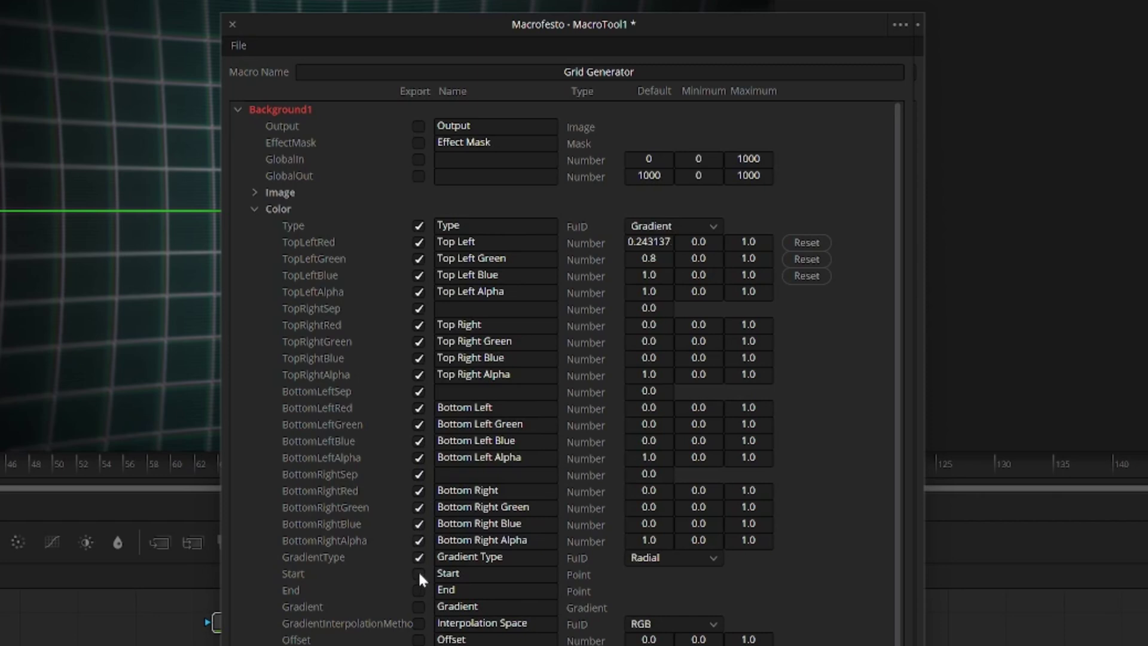
{"action": "left_click", "coordinate": [418, 606]}
Rename the Type control's label to Background Color.
{"action": "double_click", "coordinate": [485, 224]}
{"action": "type", "text": "Background Color"}
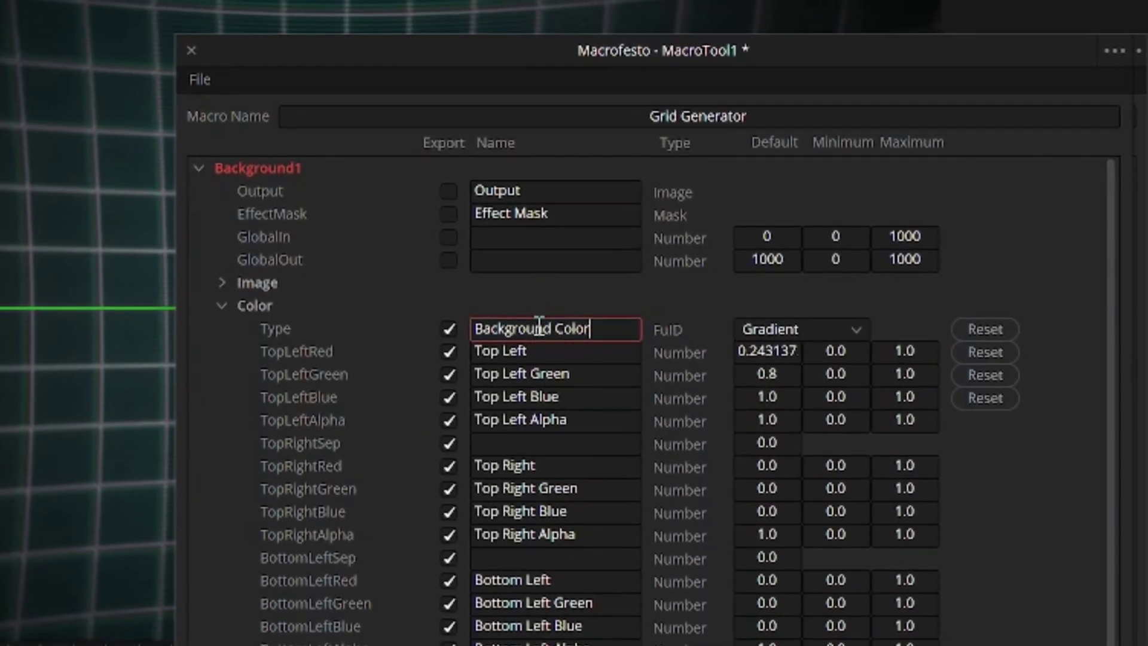
{"action": "key", "text": "Return"}
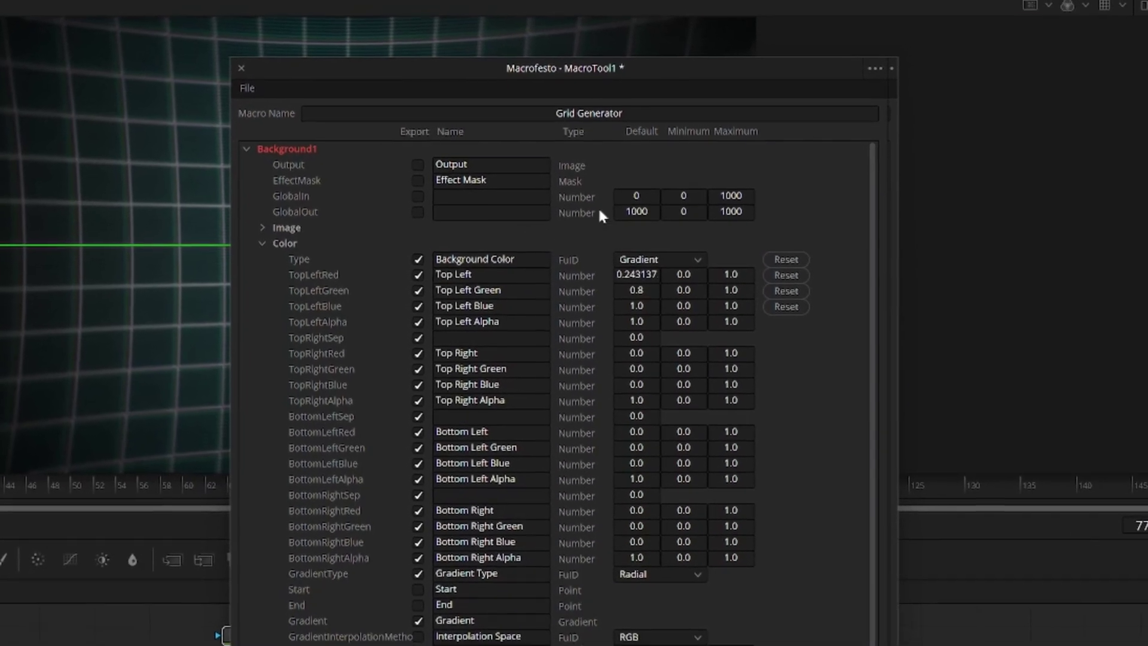
Save the macro as a group from the macro editor's File menu.
{"action": "left_click", "coordinate": [884, 86]}
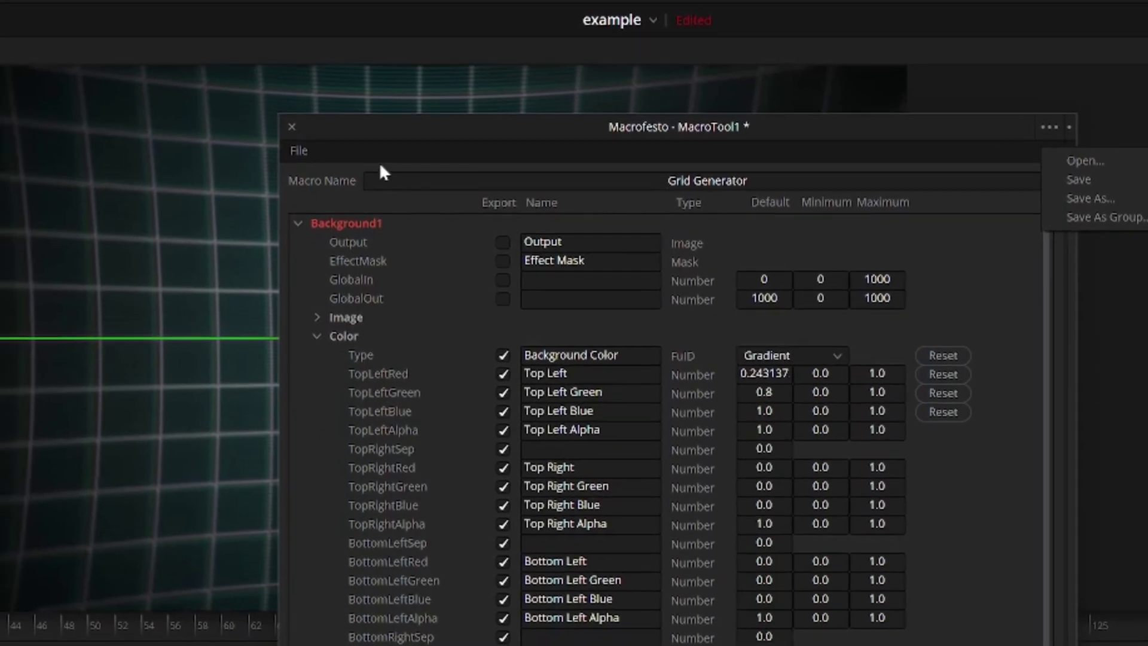
{"action": "left_click", "coordinate": [200, 134]}
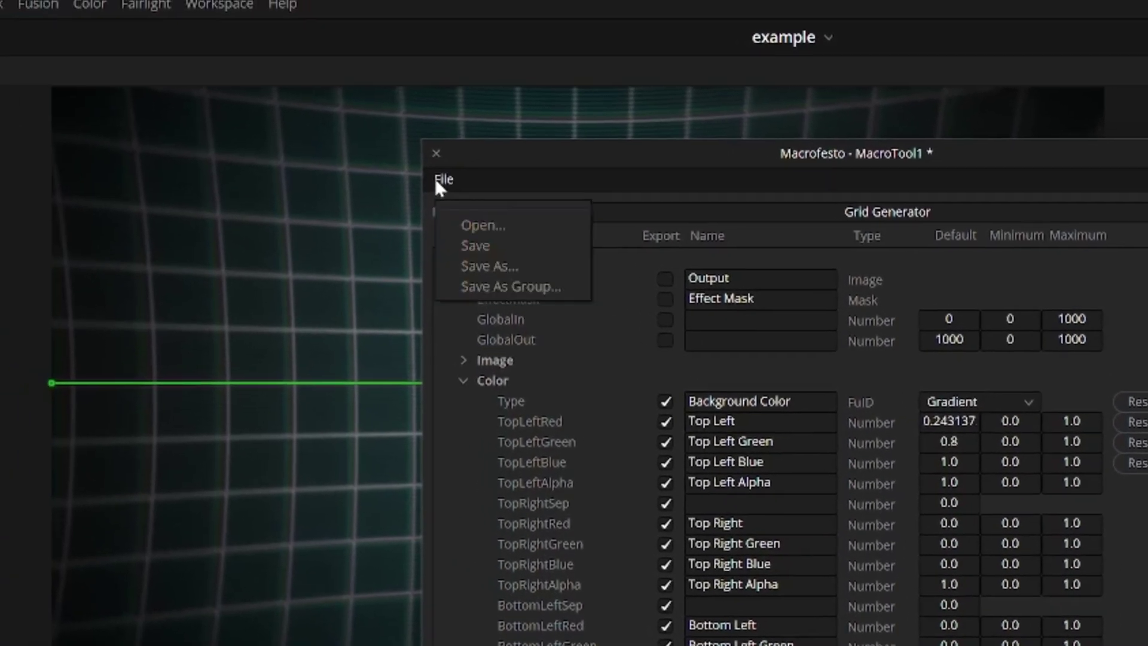
{"action": "left_click", "coordinate": [573, 296]}
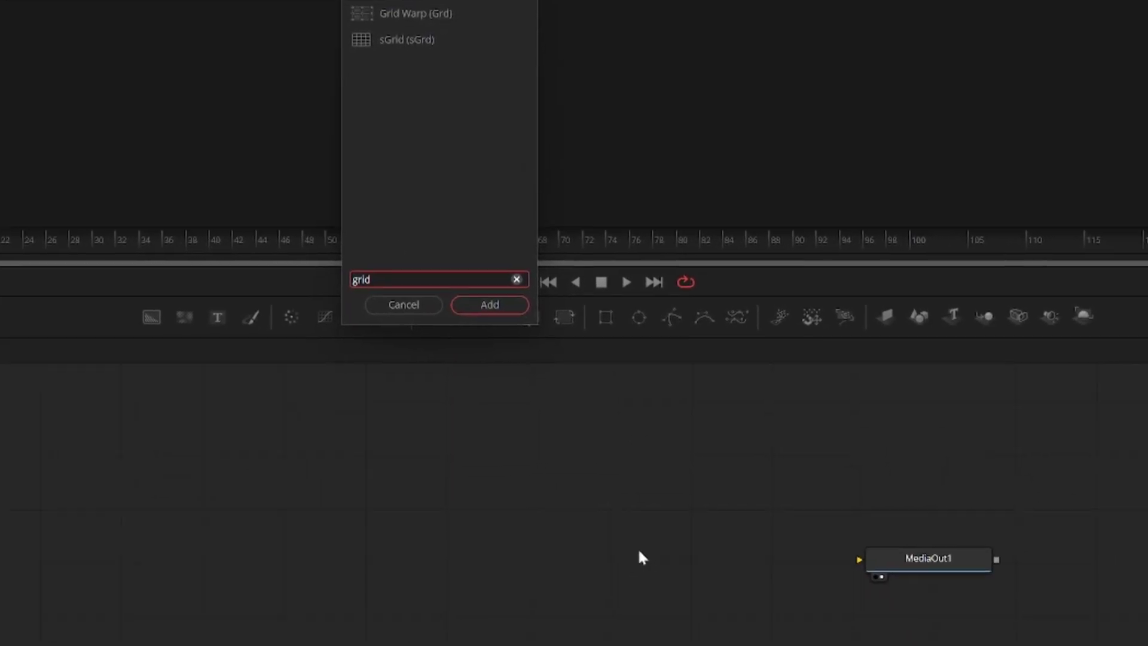
Add the GridGenerator macro from the 'grid' tool search and connect it into MediaOut1.
{"action": "key", "text": "Return"}
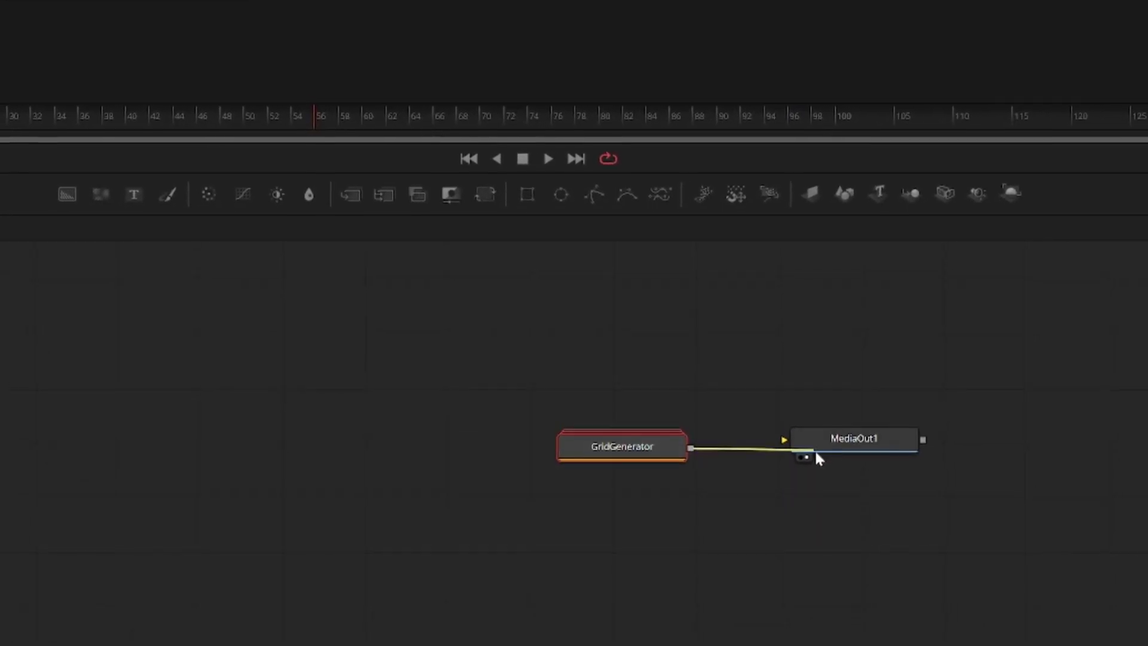
{"action": "left_click_drag", "start_coordinate": [817, 453], "coordinate": [818, 455]}
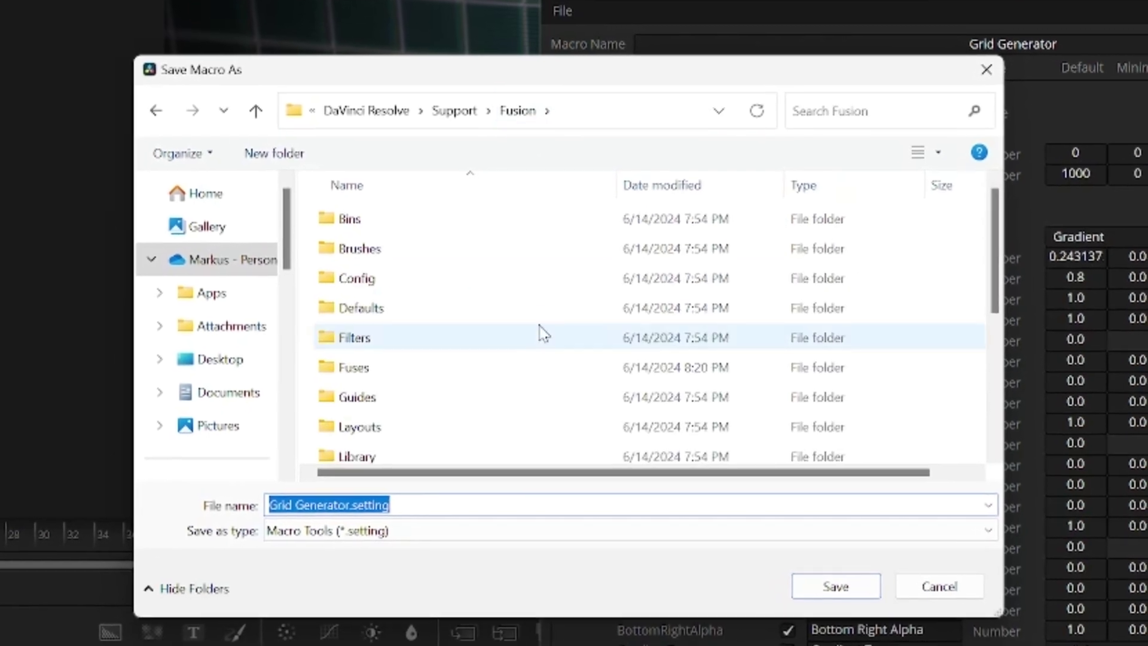
Save the macro as Grid Generator.setting in Templates > Edit > Generators, then return to the Edit page.
{"action": "scroll", "coordinate": [538, 359], "scroll_direction": "down", "scroll_amount": 3}
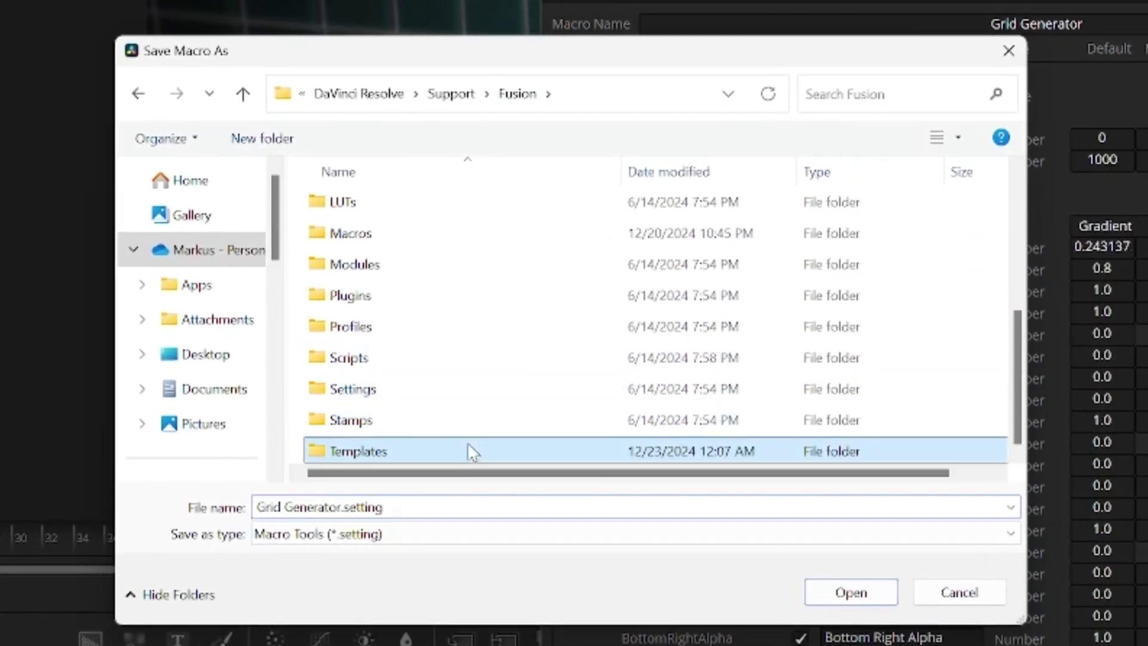
{"action": "double_click", "coordinate": [468, 447]}
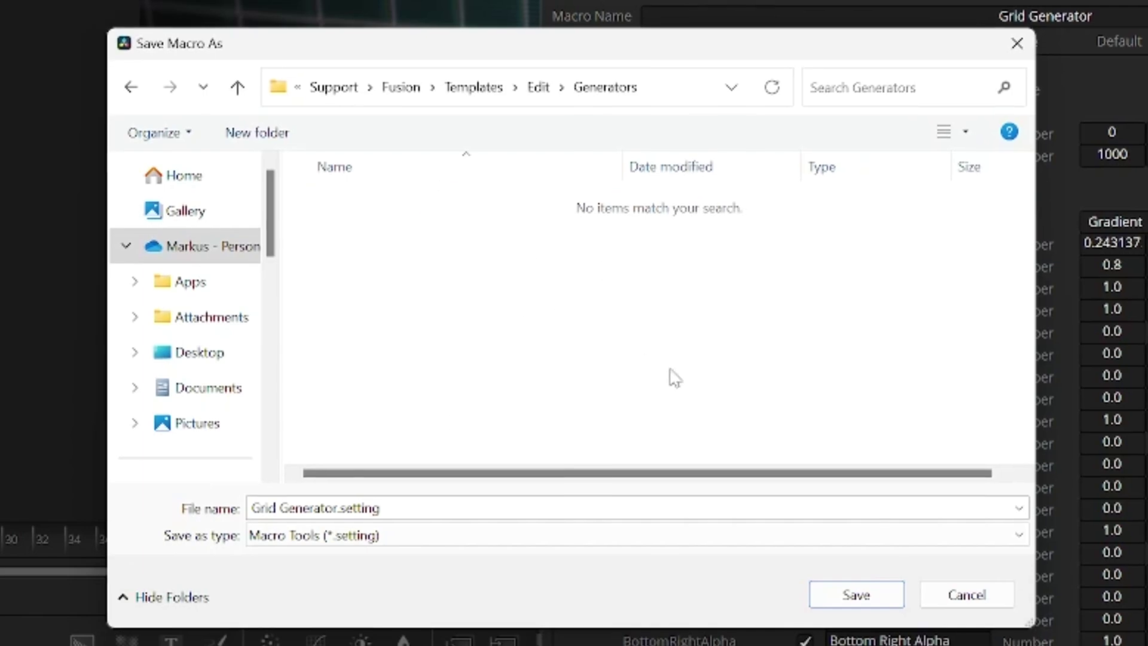
{"action": "left_click", "coordinate": [856, 594]}
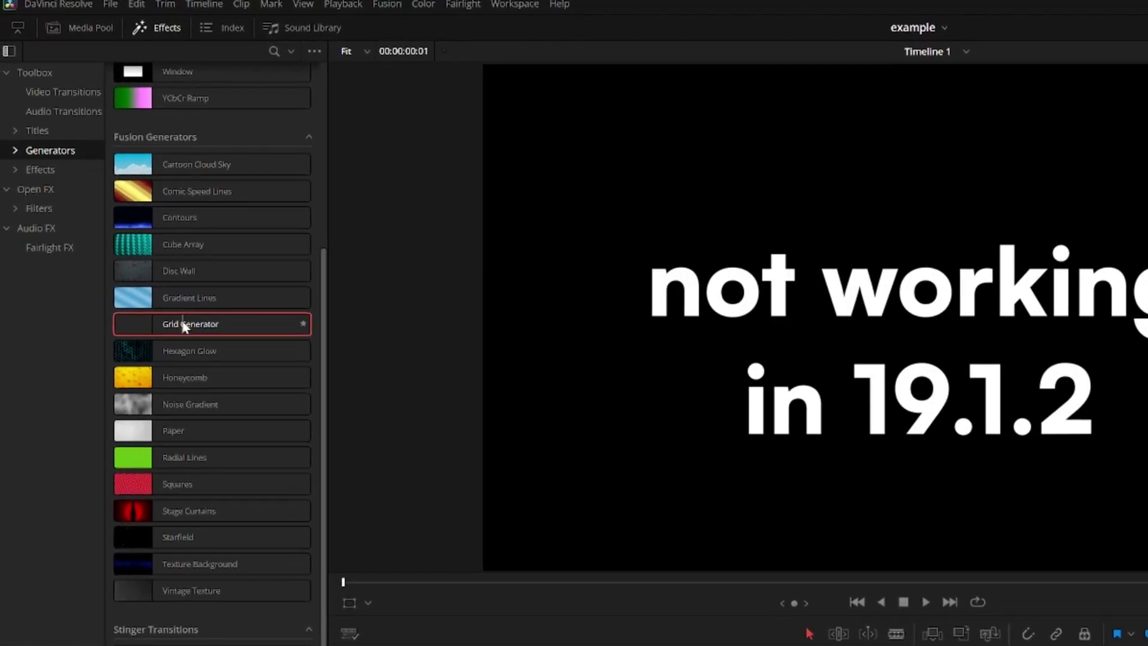
Place Grid Generator on Video 1, park the playhead on the clip, and show its settings.
{"action": "left_click_drag", "start_coordinate": [193, 326], "coordinate": [509, 645]}
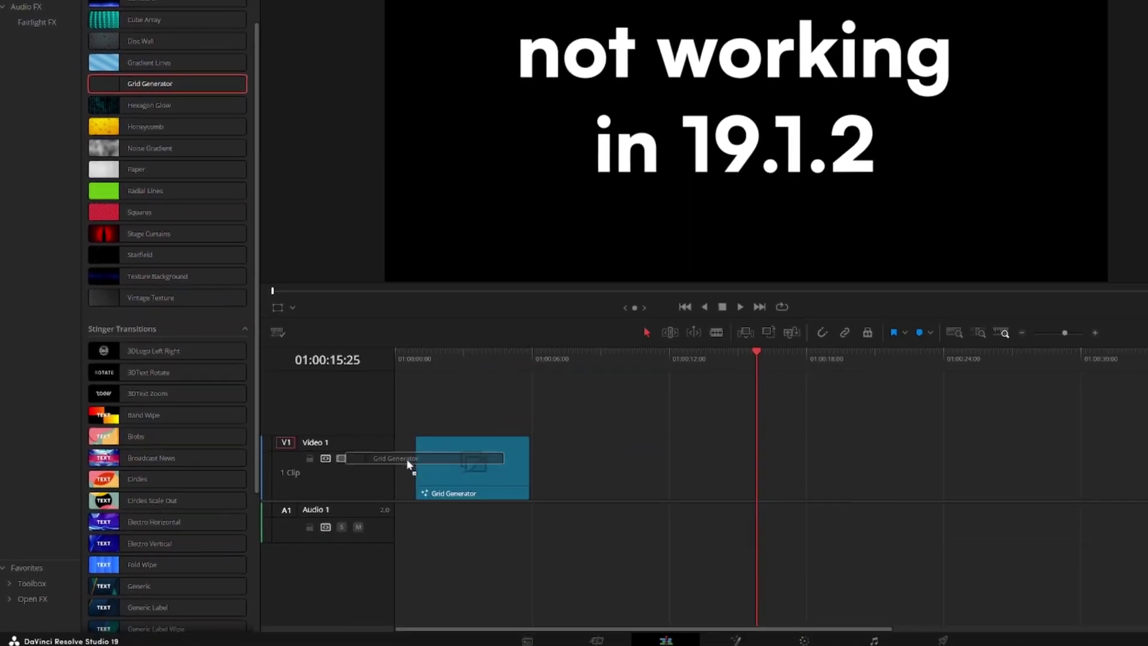
{"action": "left_click", "coordinate": [422, 362]}
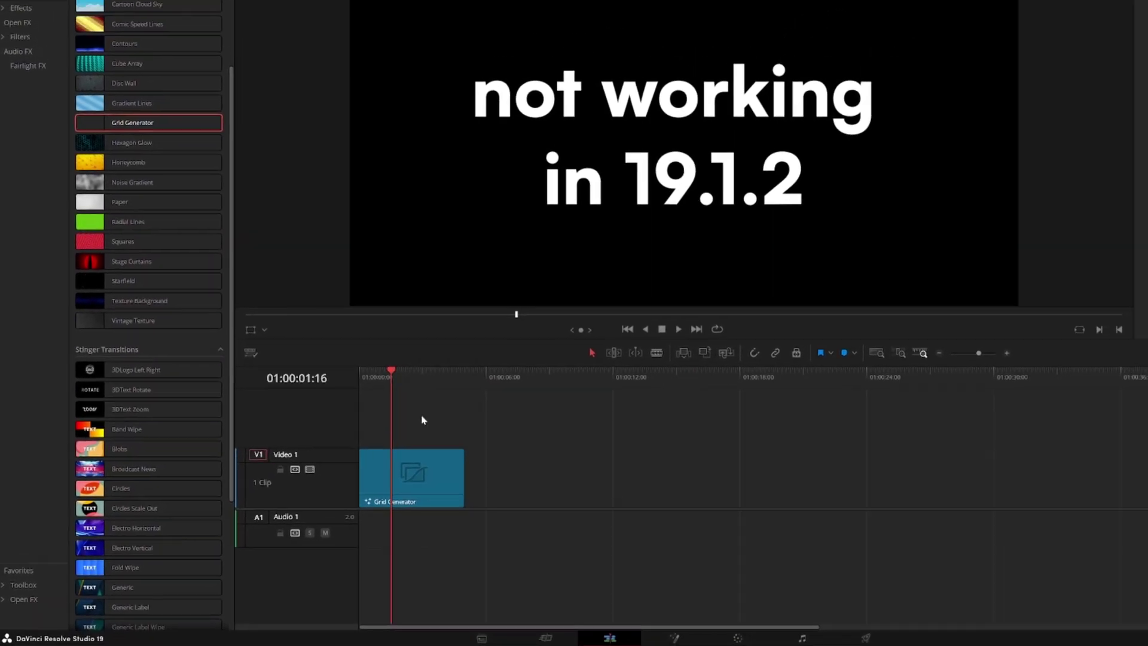
{"action": "left_click", "coordinate": [454, 464]}
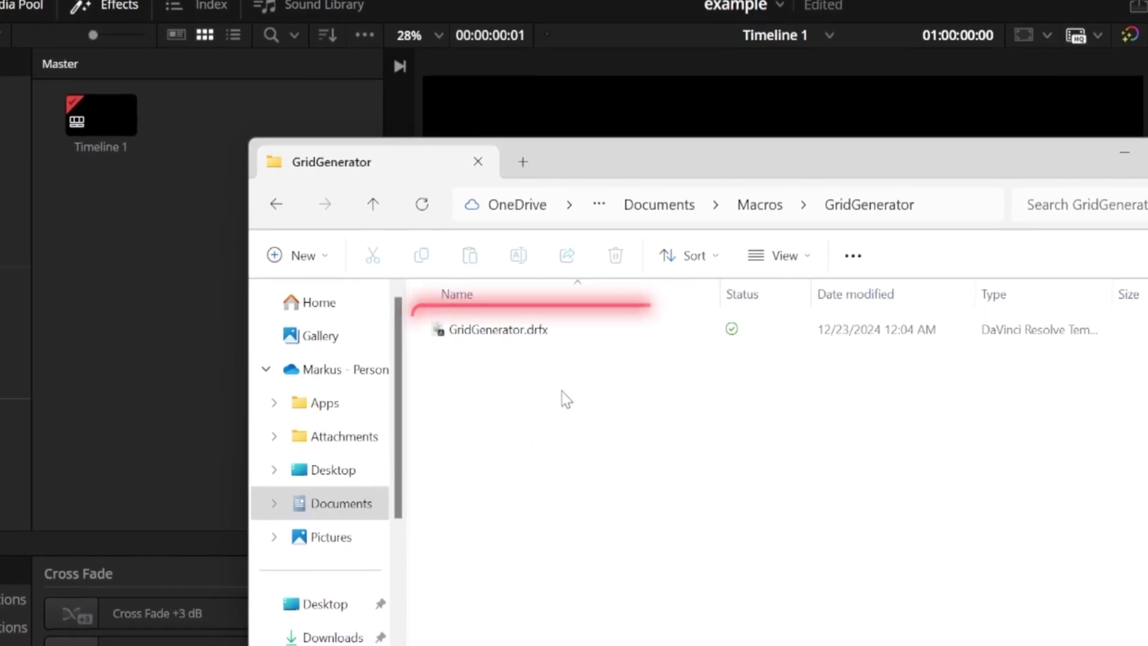
Open the GridGenerator folder and create an Edit folder inside Example.
{"action": "double_click", "coordinate": [598, 345]}
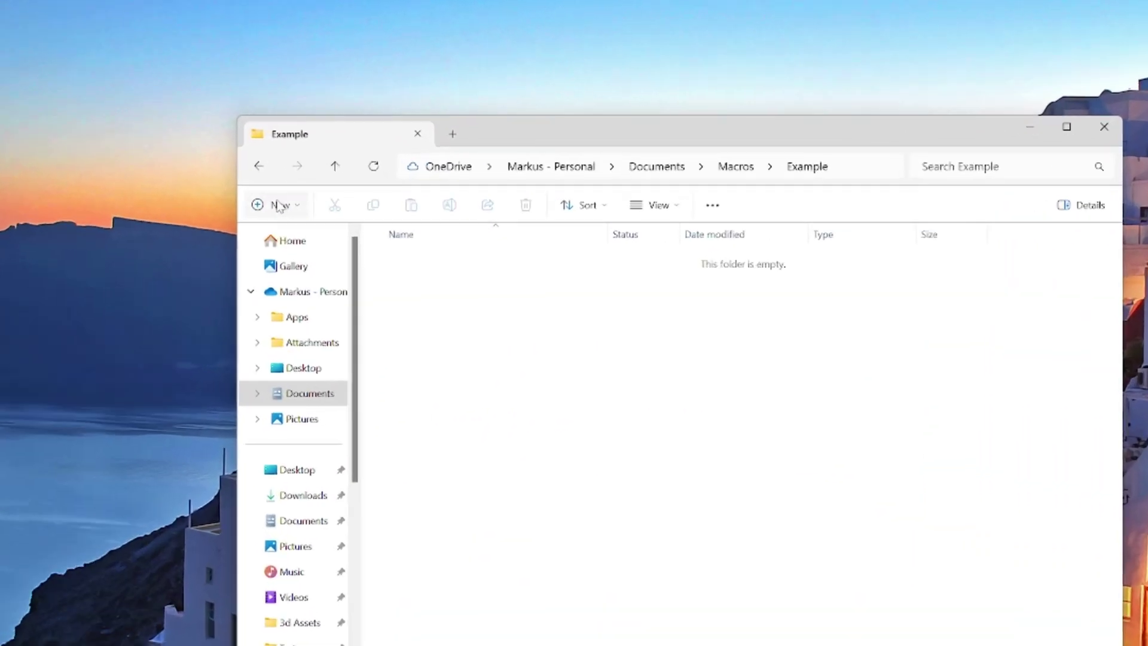
{"action": "left_click", "coordinate": [315, 202]}
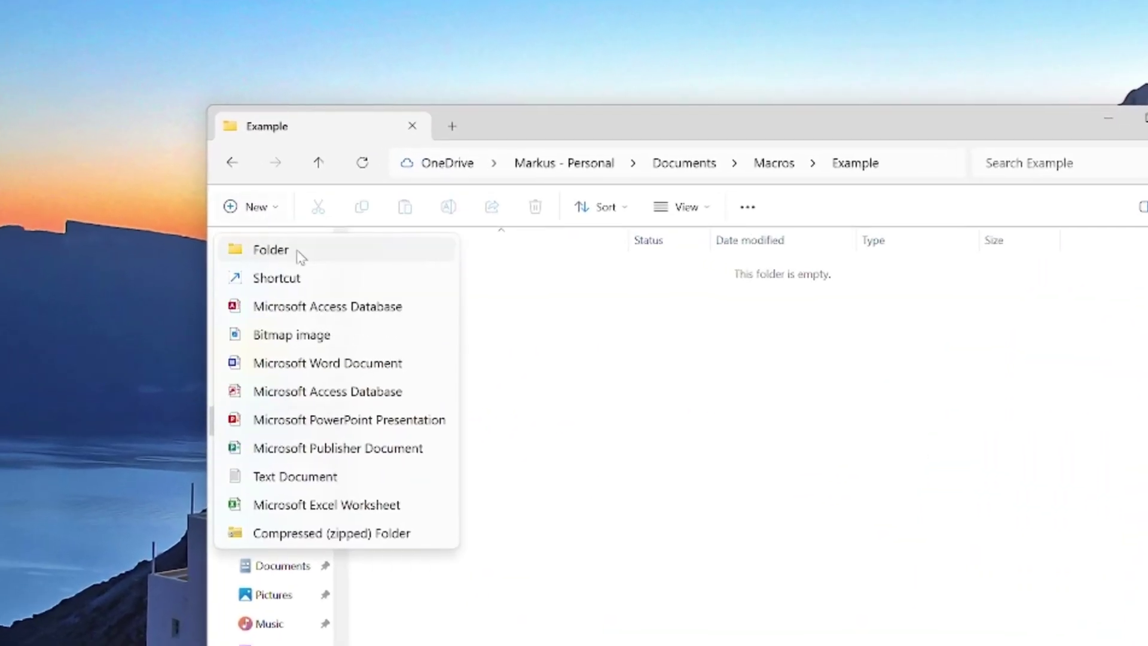
{"action": "left_click", "coordinate": [344, 235]}
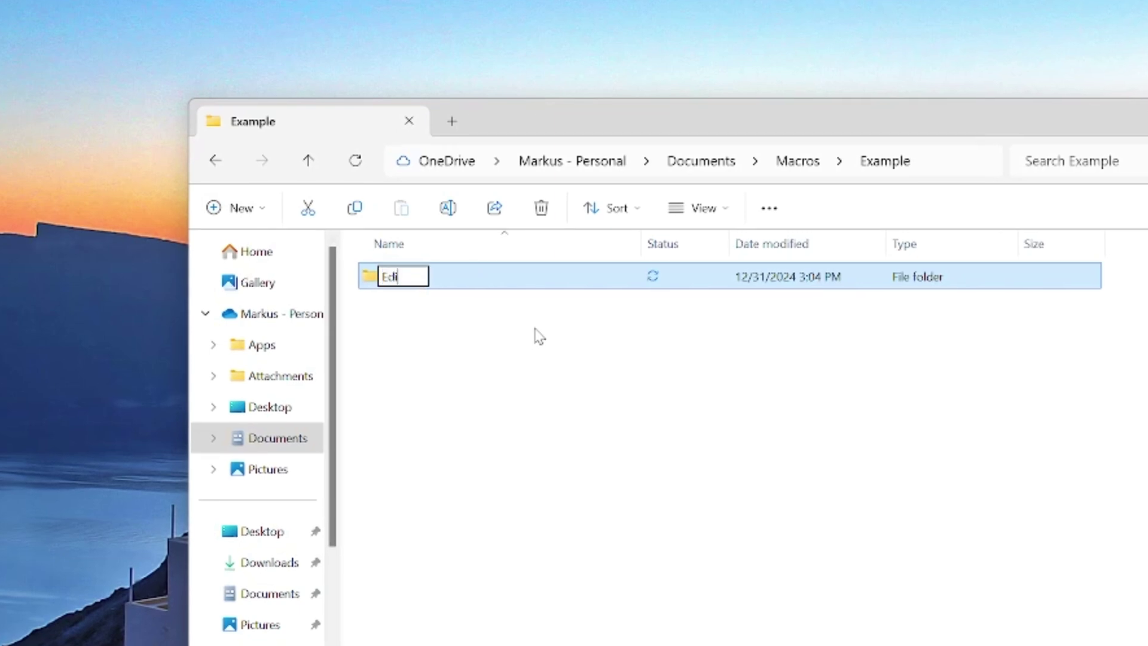
{"action": "double_click", "coordinate": [486, 272]}
Create nested Generators and Custom Generators folders and save GridGenerator.setting into Custom Generators.
{"action": "left_click", "coordinate": [234, 209]}
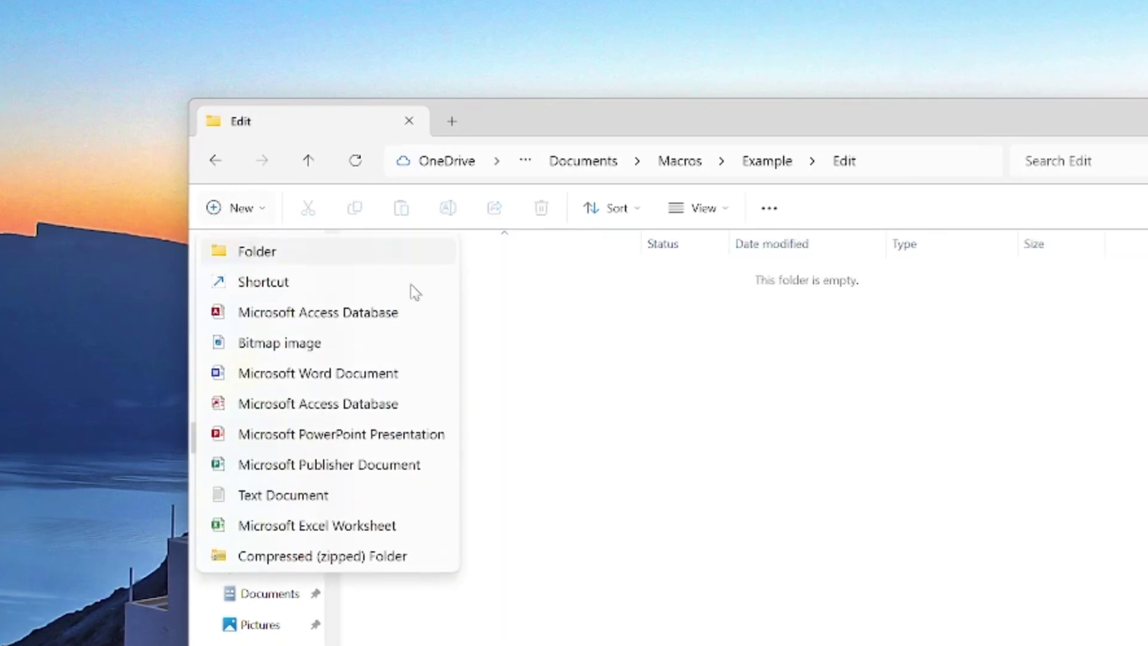
{"action": "left_click", "coordinate": [373, 263]}
{"action": "type", "text": "Generators"}
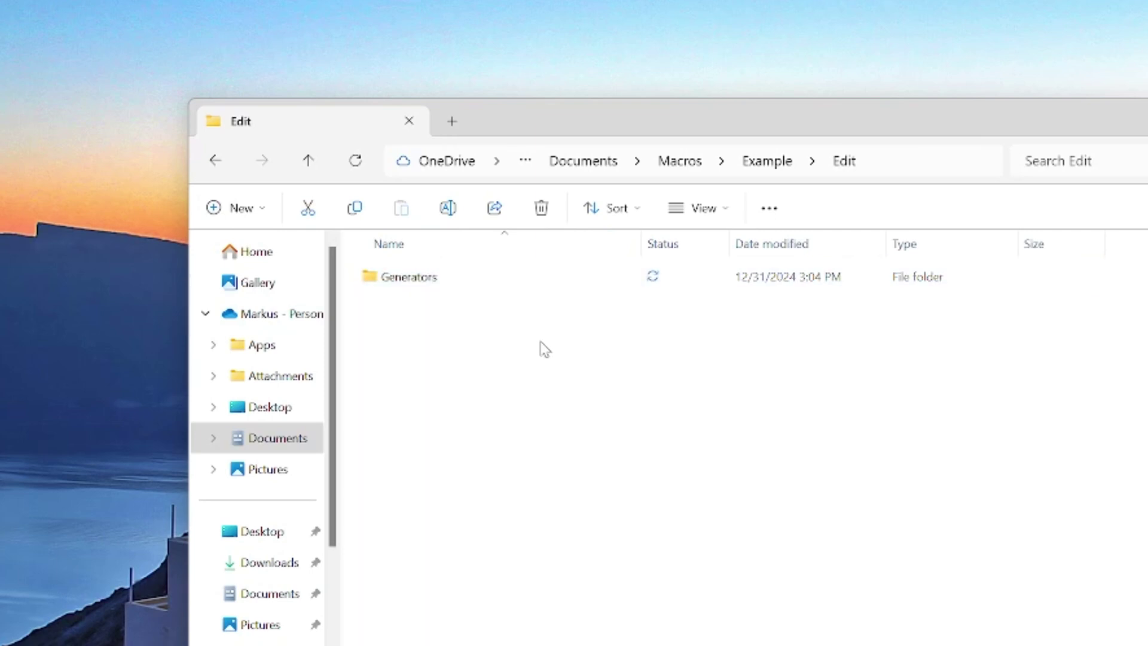
{"action": "double_click", "coordinate": [514, 287]}
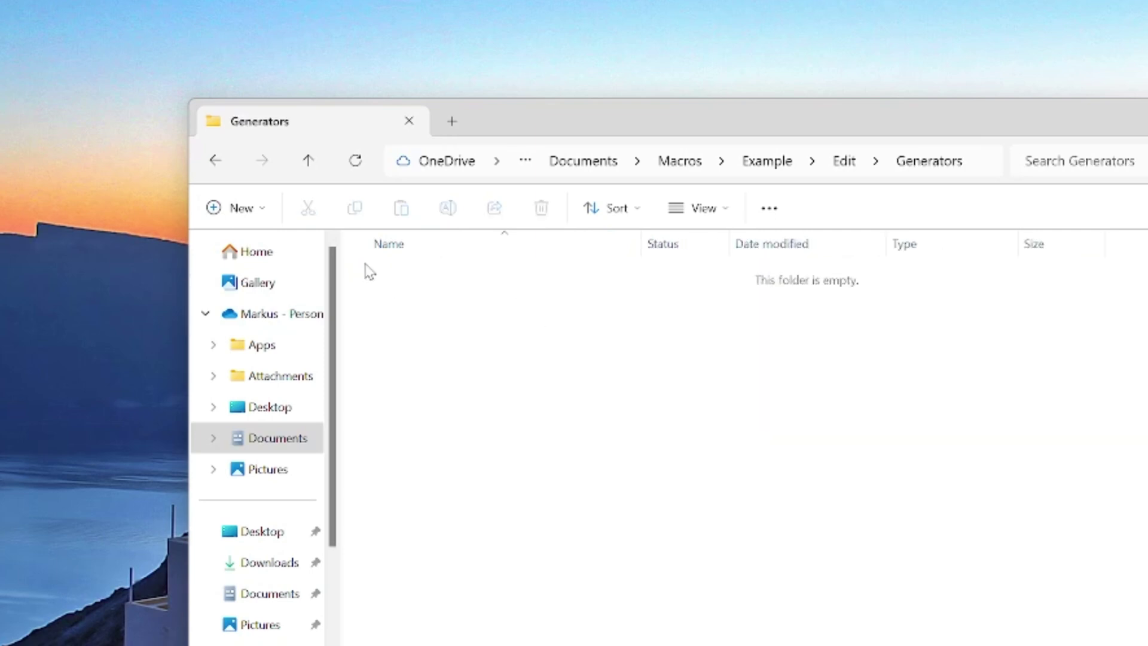
{"action": "left_click", "coordinate": [242, 209]}
{"action": "left_click", "coordinate": [353, 263]}
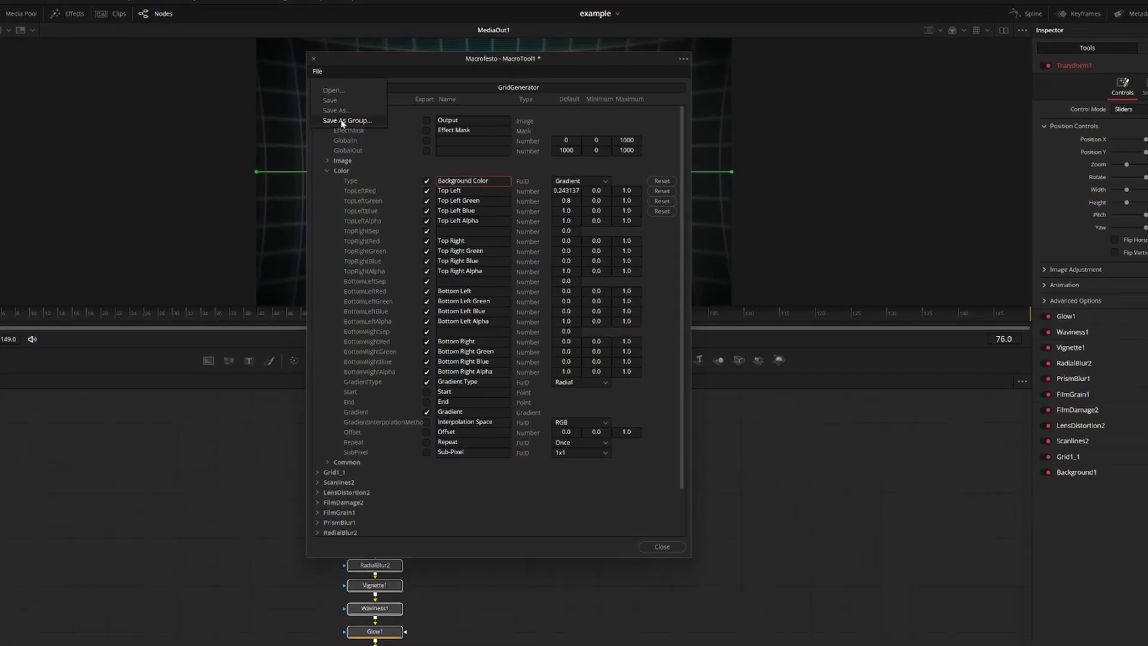
{"action": "key", "text": "ctrl+s"}
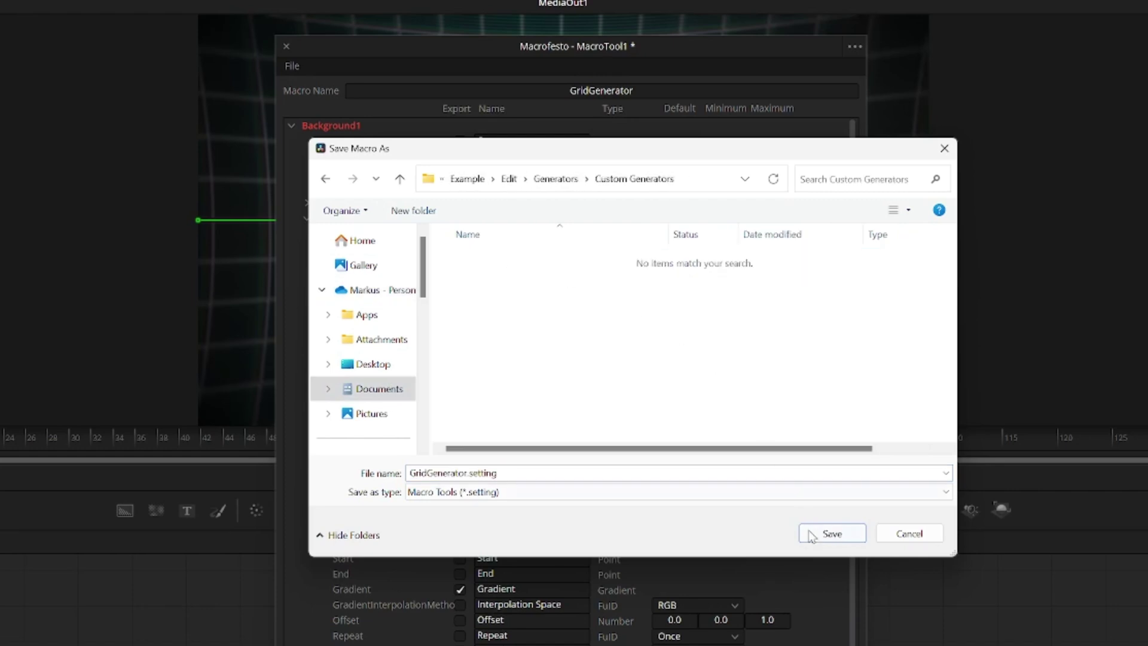
{"action": "left_click", "coordinate": [830, 536]}
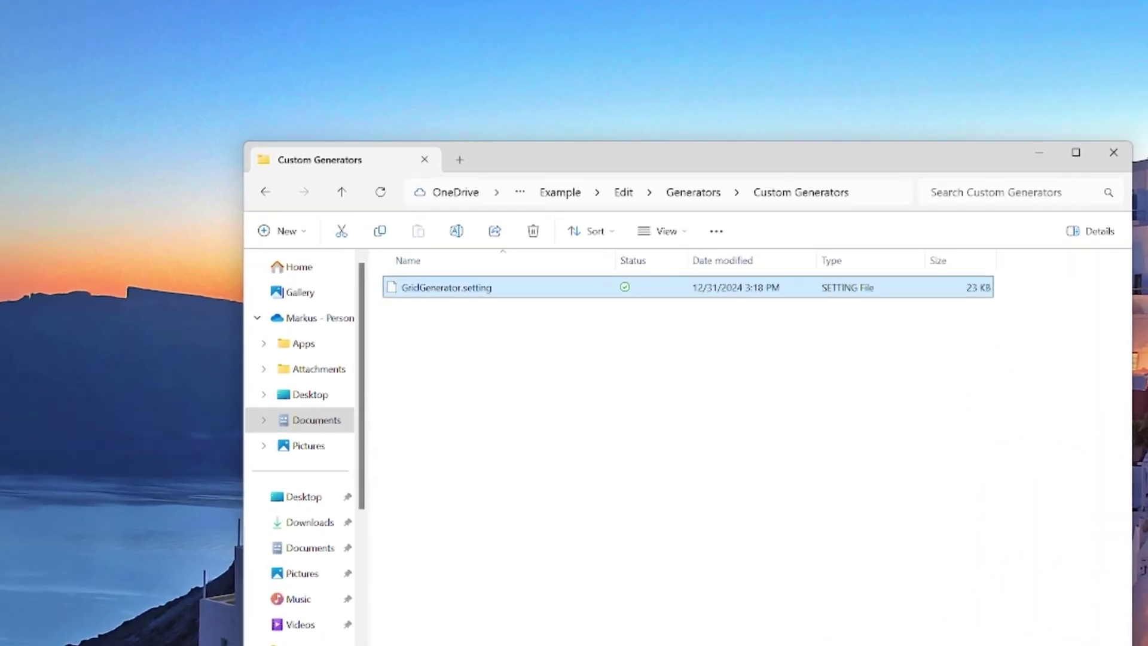
Move GridGenerator.png into Custom Generators, then go back up toward the Example folder.
{"action": "left_click_drag", "start_coordinate": [6, 368], "coordinate": [490, 347]}
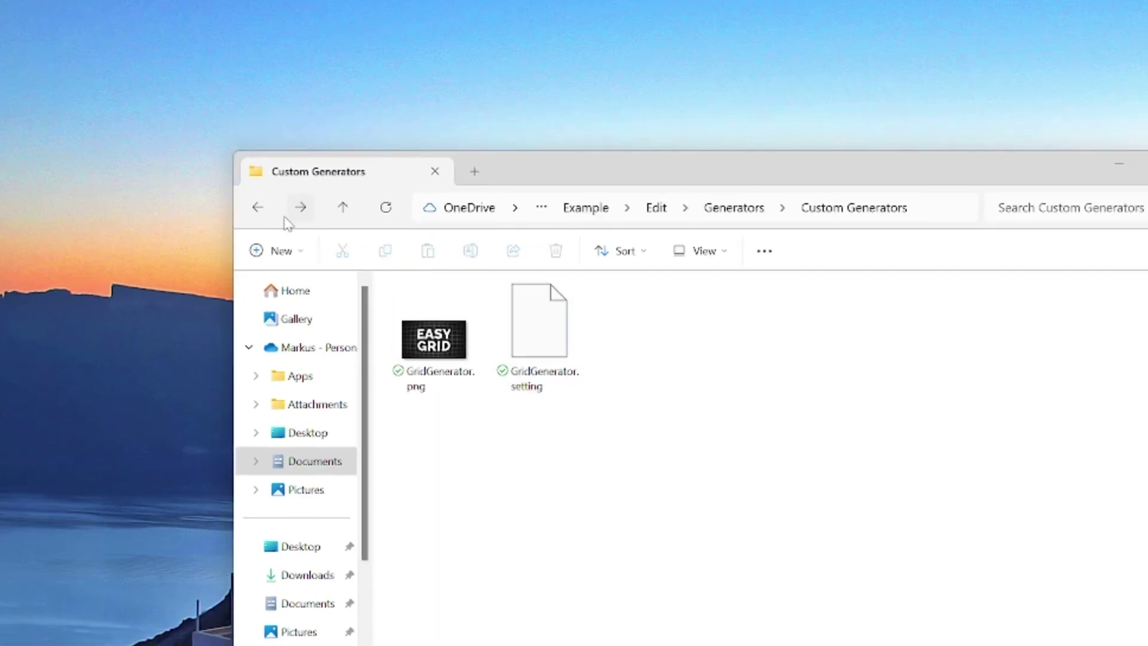
{"action": "left_click", "coordinate": [263, 215]}
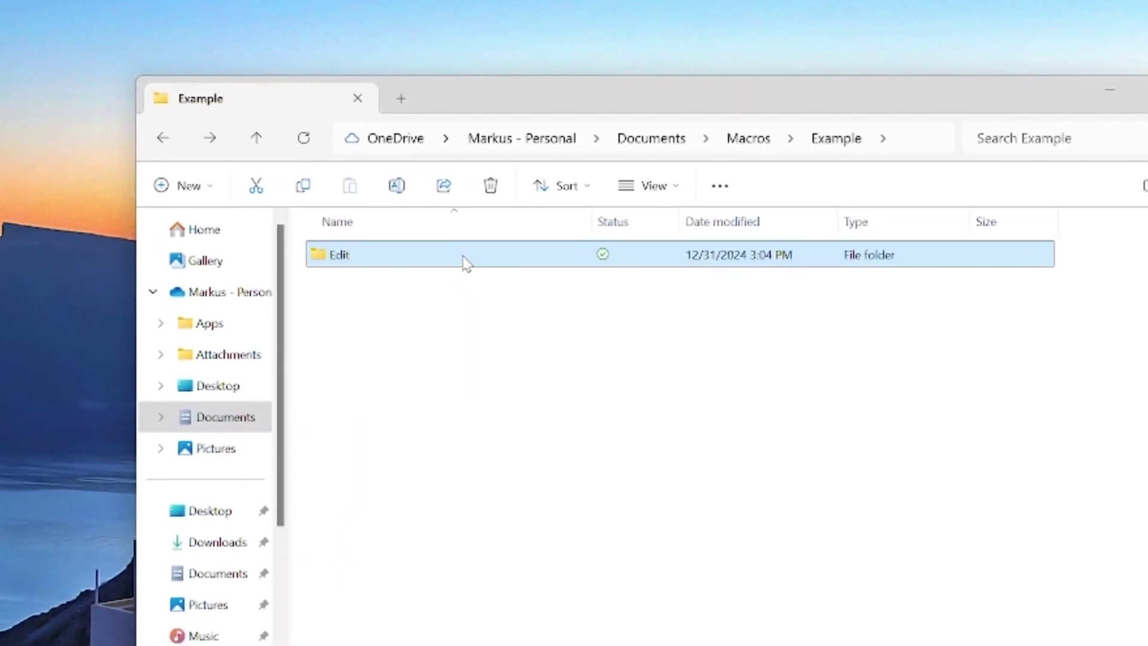
Compress the Edit folder into a ZIP file.
{"action": "right_click", "coordinate": [465, 263]}
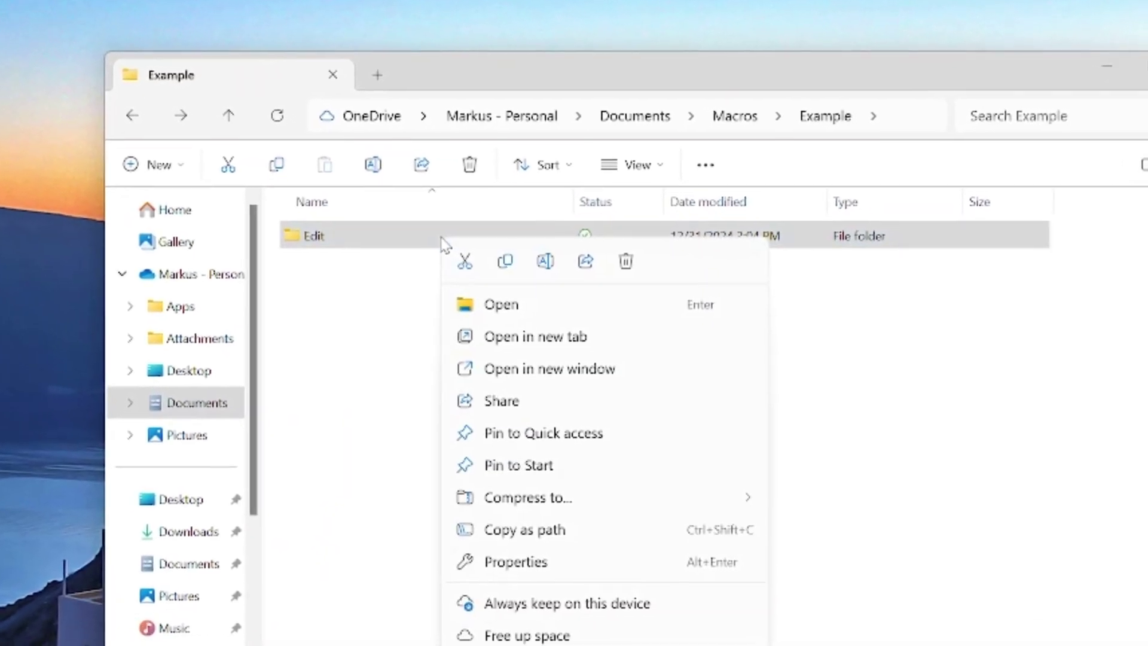
{"action": "mouse_move", "coordinate": [695, 518]}
{"action": "left_click", "coordinate": [796, 498]}
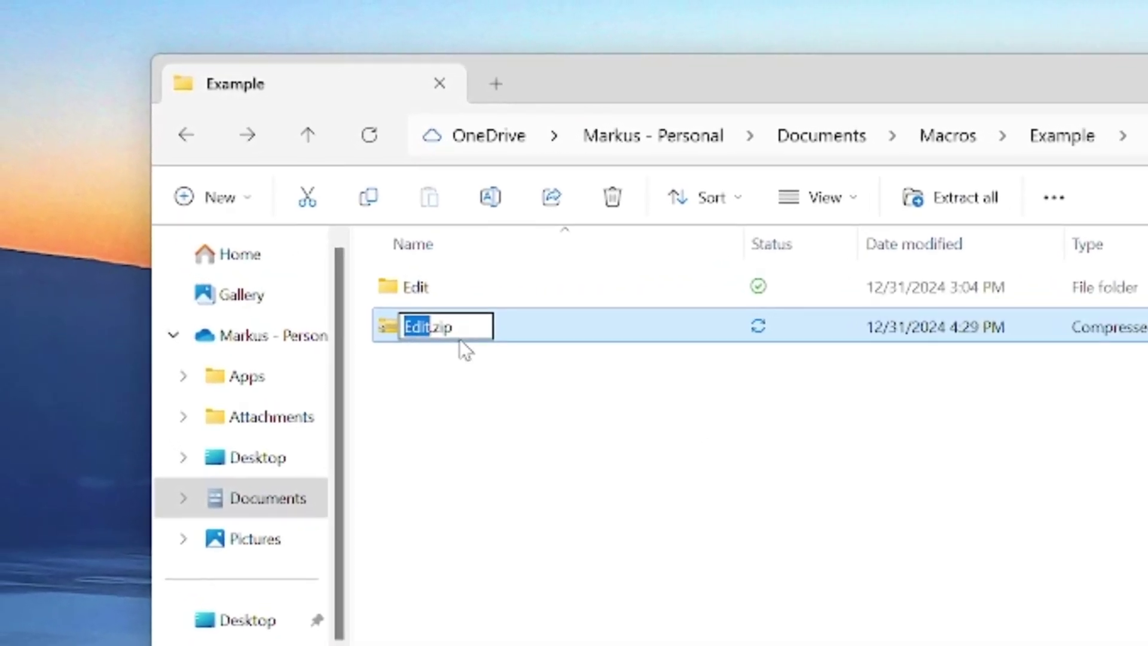
Rename the ZIP to Grid Generator.drfx, accept the extension change, and open it in Resolve.
{"action": "double_click", "coordinate": [376, 292]}
{"action": "type", "text": "G"}
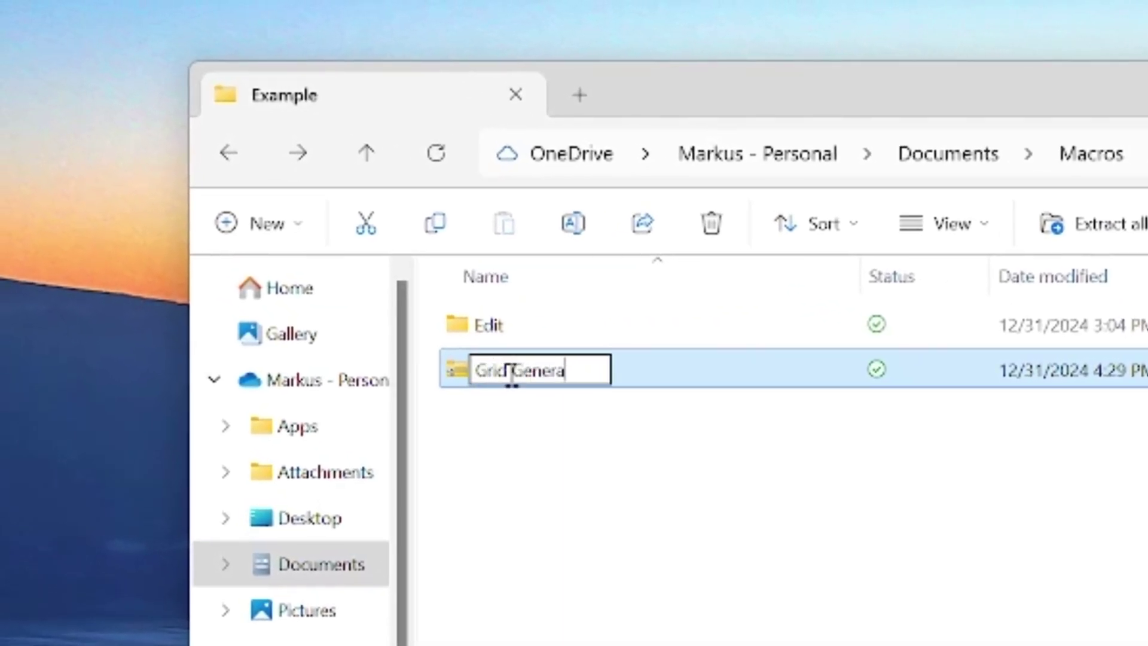
{"action": "type", "text": "rid Generator.drfx"}
{"action": "key", "text": "Return"}
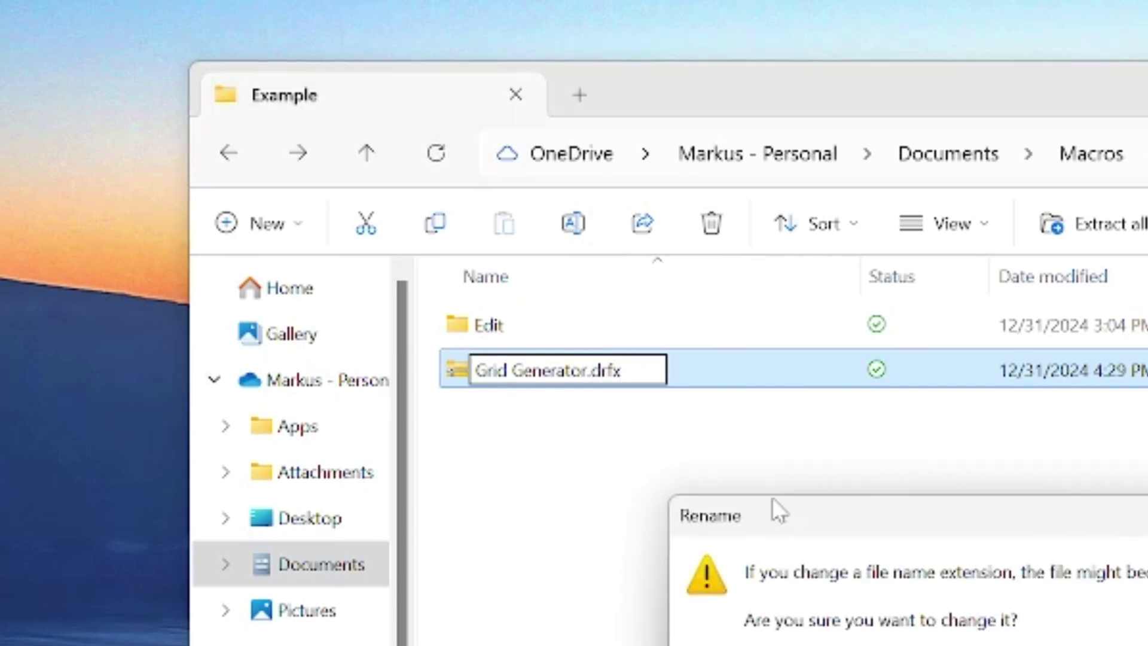
{"action": "key", "text": "Return"}
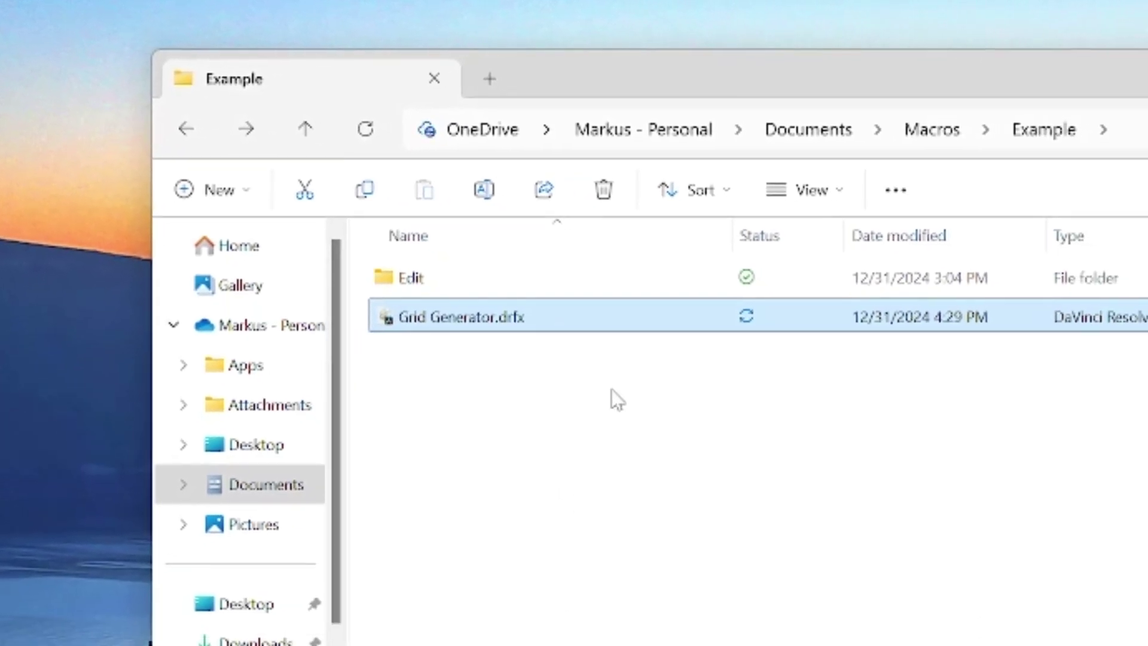
{"action": "double_click", "coordinate": [605, 317]}
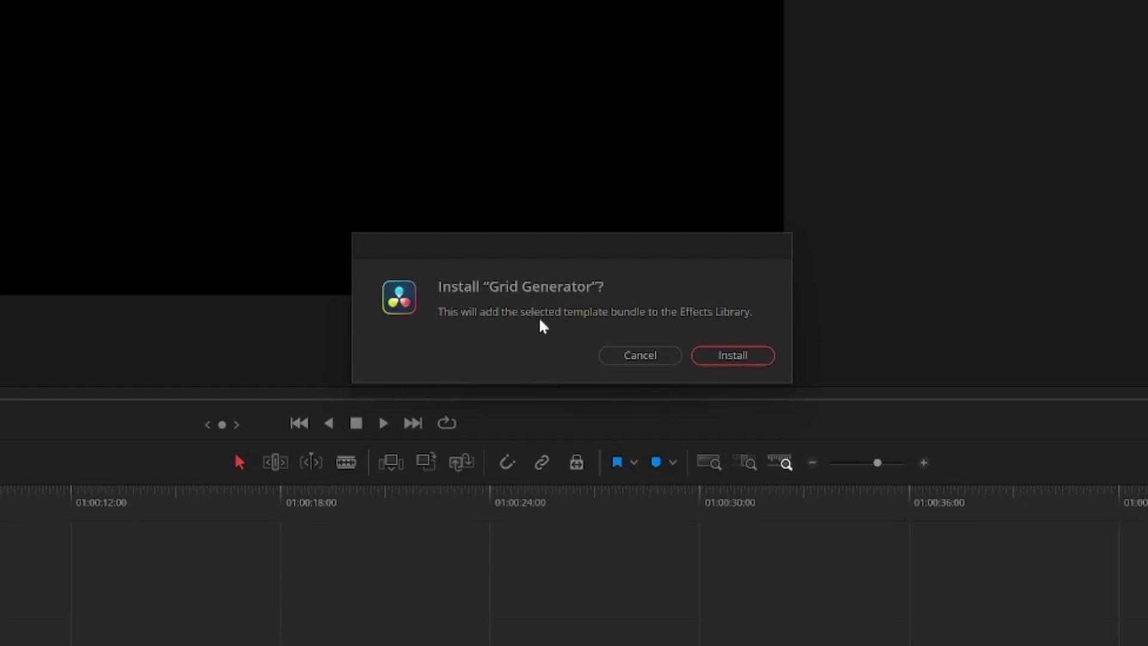
Install the bundle, place the custom Grid Generator on Video 1, and park the playhead at 01:00:02:10.
{"action": "left_click", "coordinate": [724, 355]}
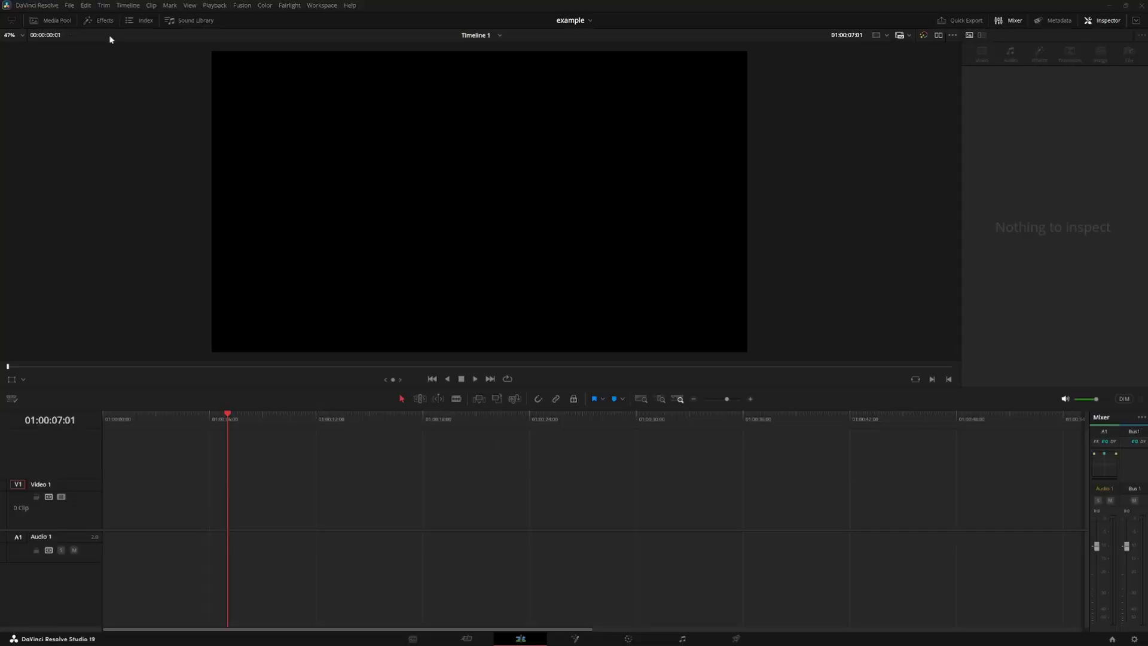
{"action": "left_click", "coordinate": [99, 20]}
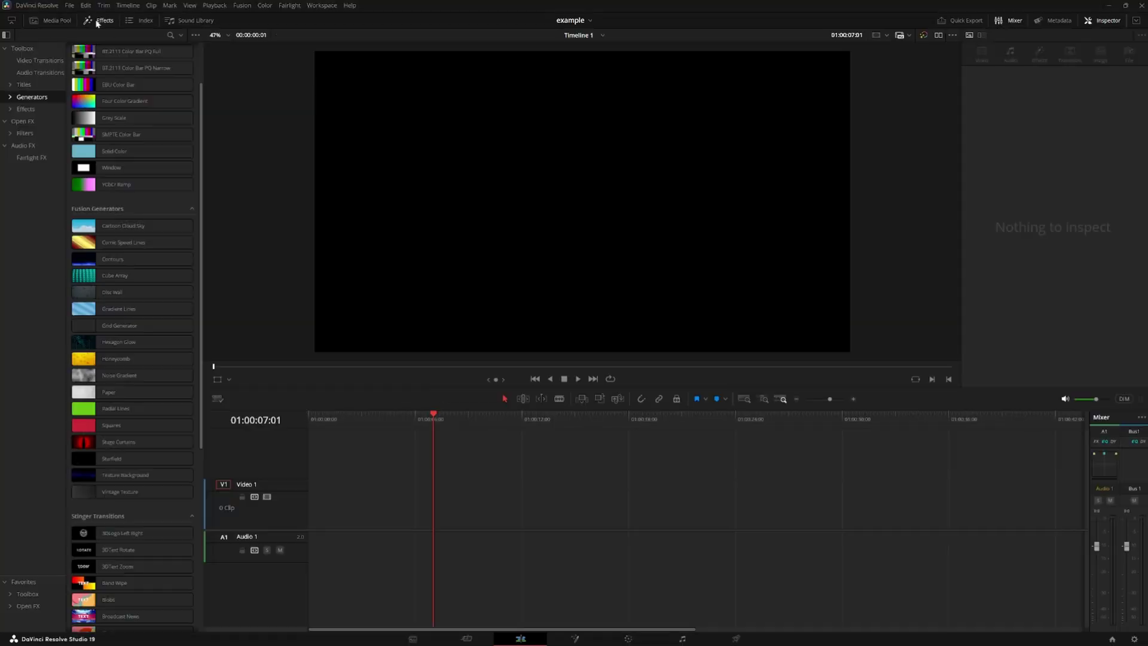
{"action": "scroll", "coordinate": [141, 185], "scroll_direction": "down", "scroll_amount": 4}
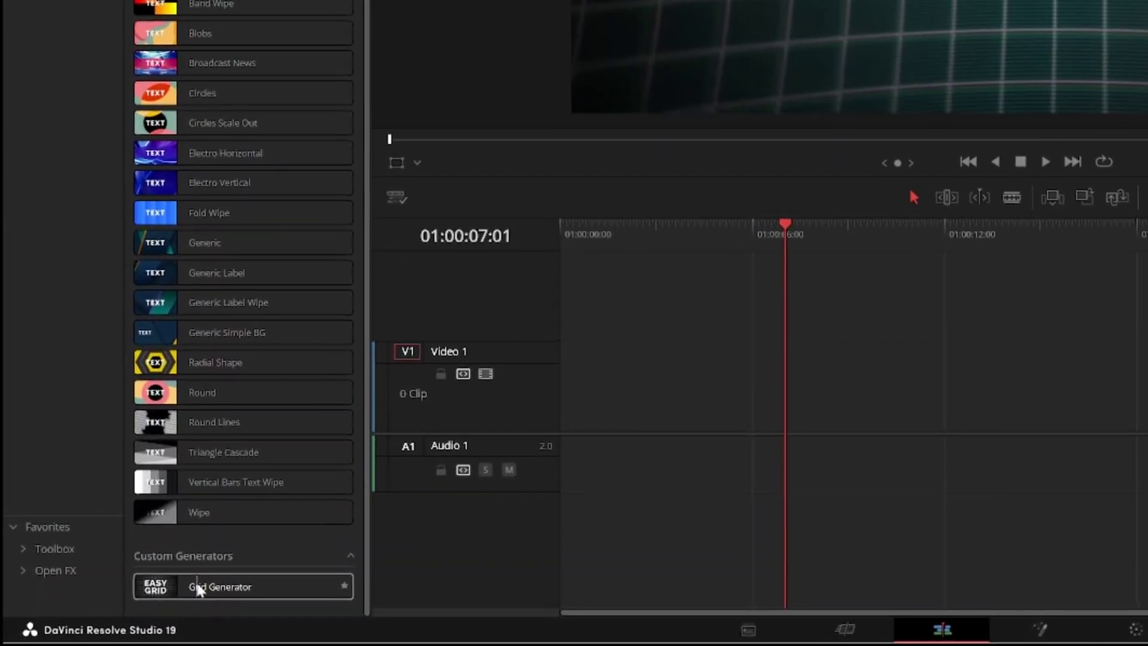
{"action": "left_click_drag", "start_coordinate": [196, 580], "coordinate": [565, 424]}
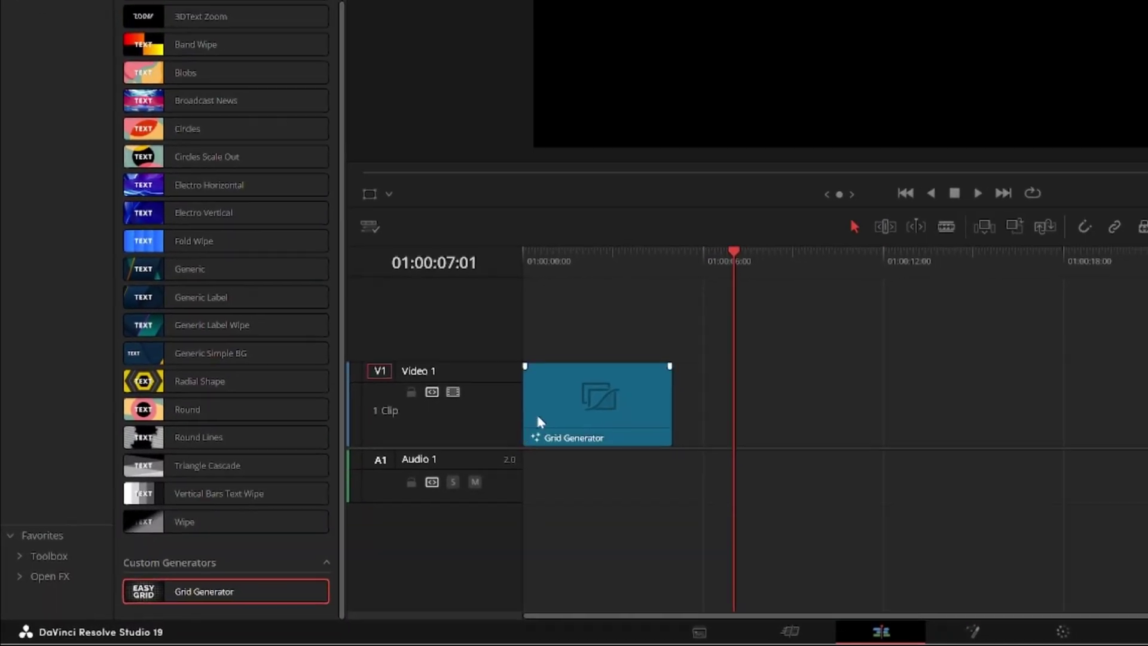
{"action": "left_click", "coordinate": [627, 234]}
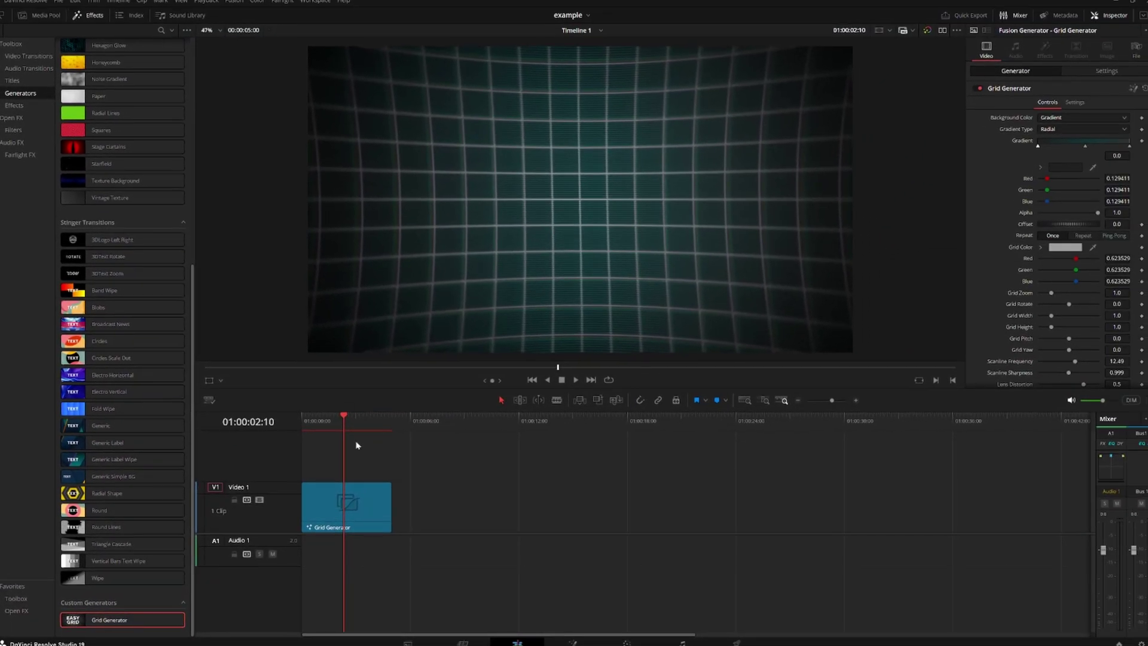
Recolour the middle background gradient stop, trying dark purple then dark green.
{"action": "left_click", "coordinate": [1084, 145]}
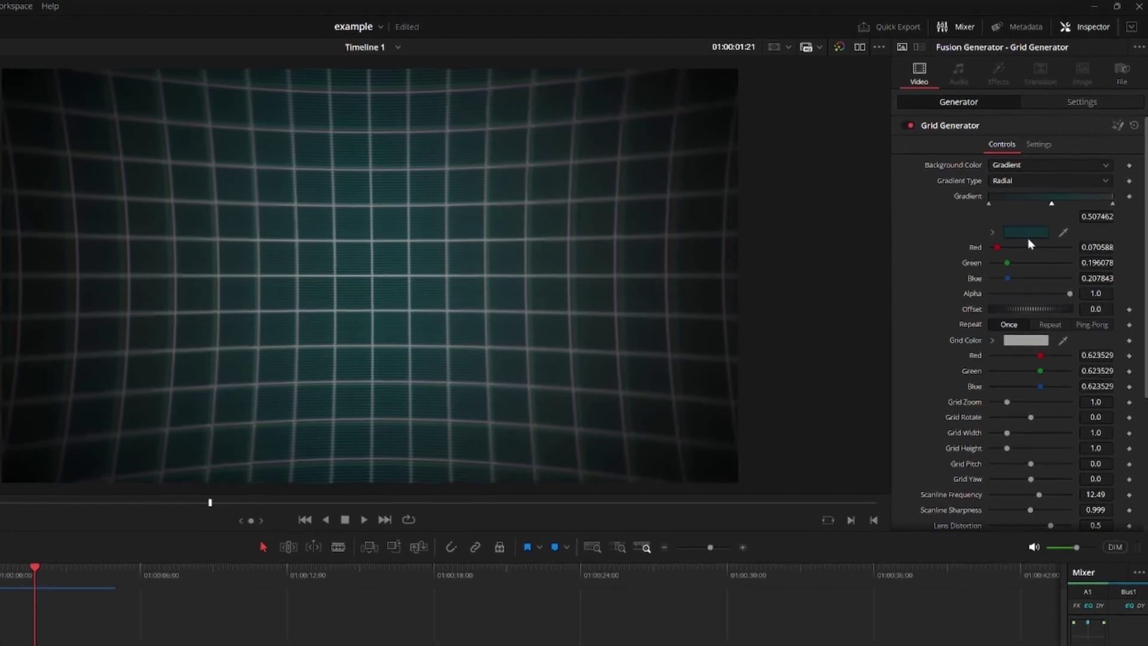
{"action": "left_click", "coordinate": [1027, 234]}
{"action": "left_click_drag", "start_coordinate": [383, 413], "coordinate": [458, 414]}
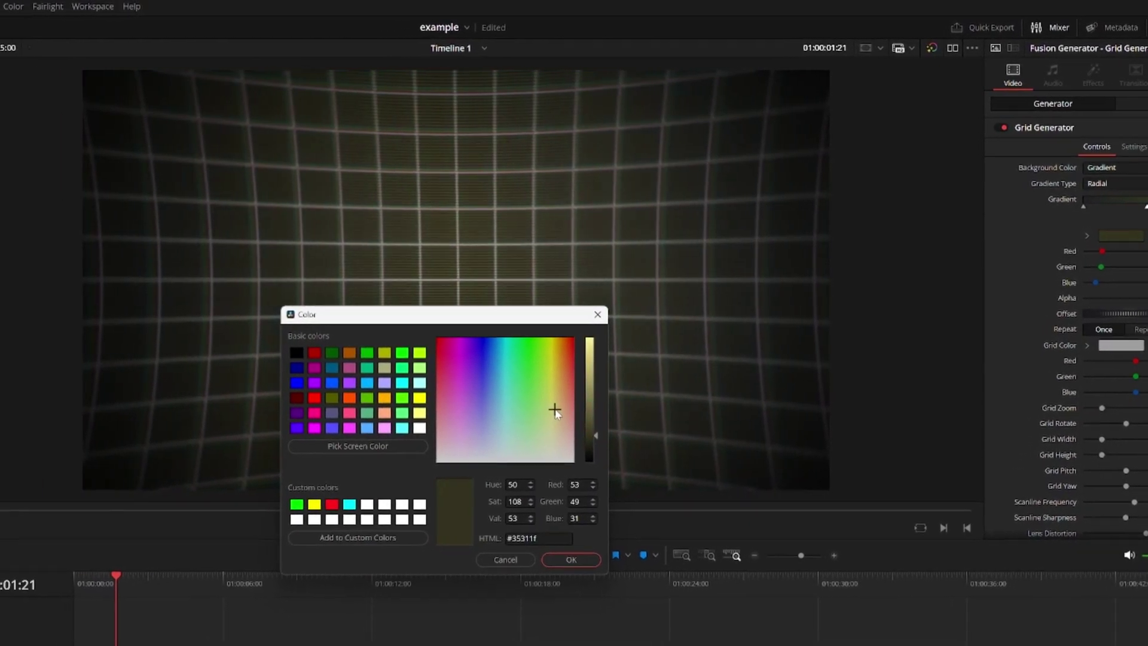
{"action": "left_click_drag", "start_coordinate": [554, 411], "coordinate": [573, 385]}
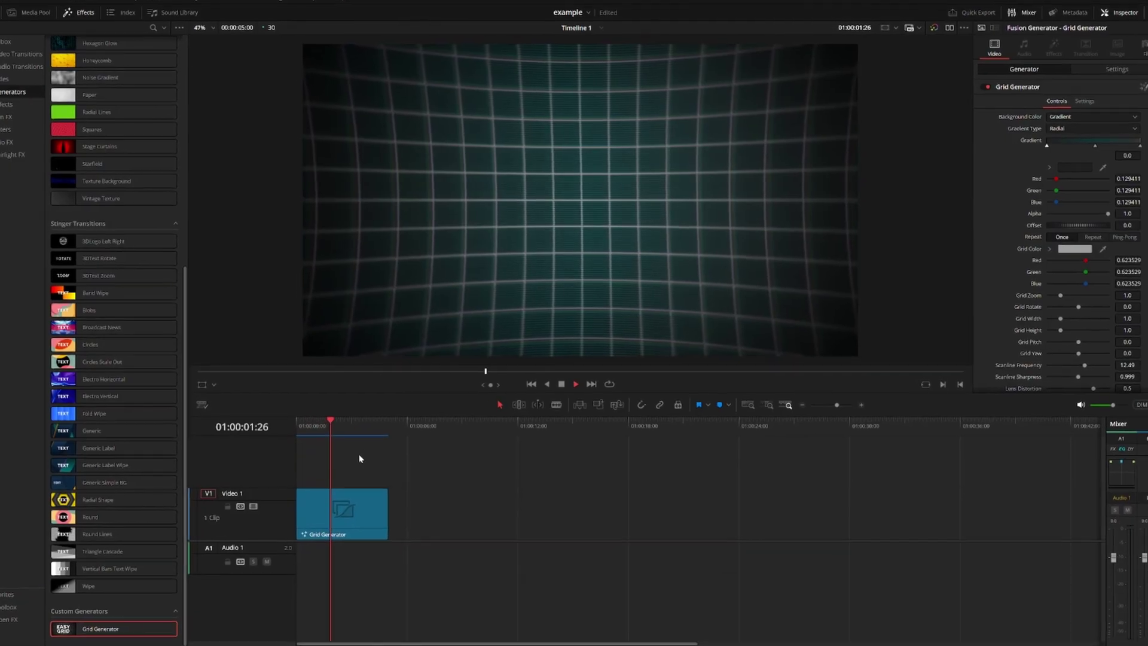